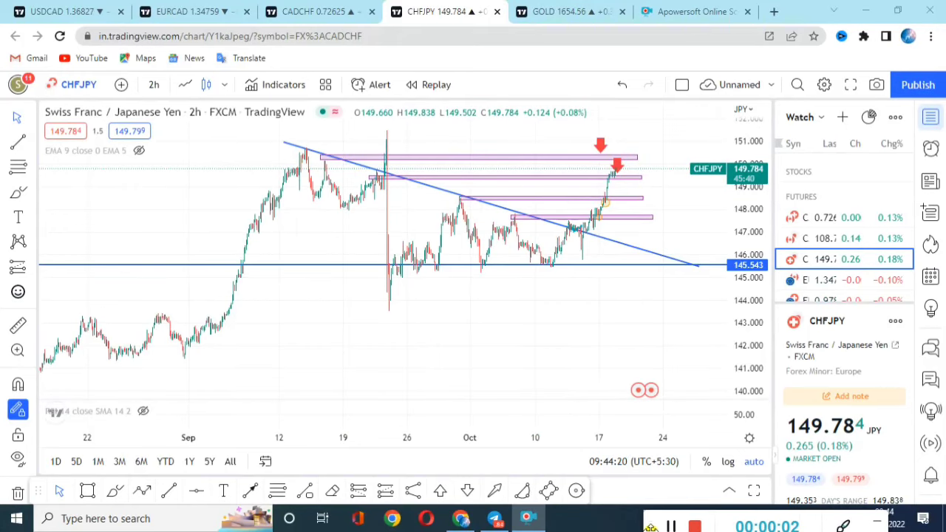
Step: Review the CHFJPY chart, then switch to Telegram and play the forwarded chart video full screen
scroll(401, 333, down, 3)
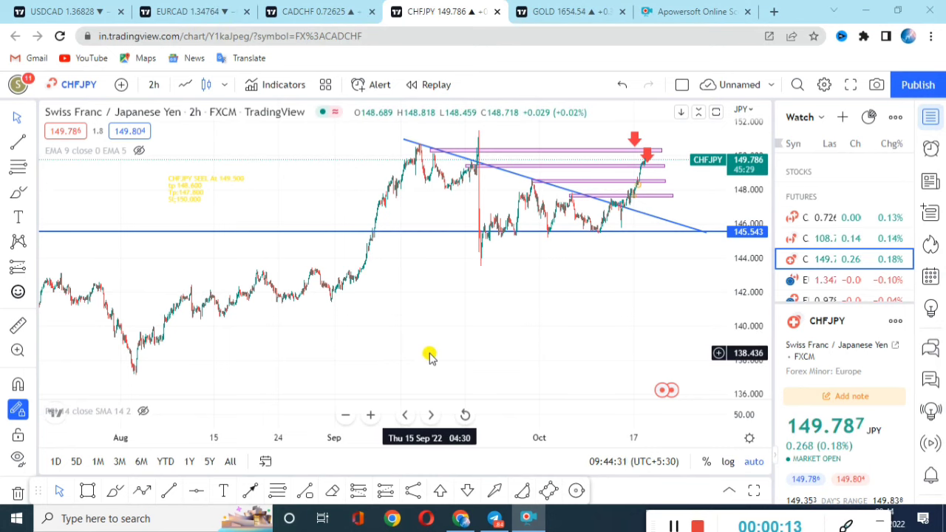
scroll(414, 353, down, 3)
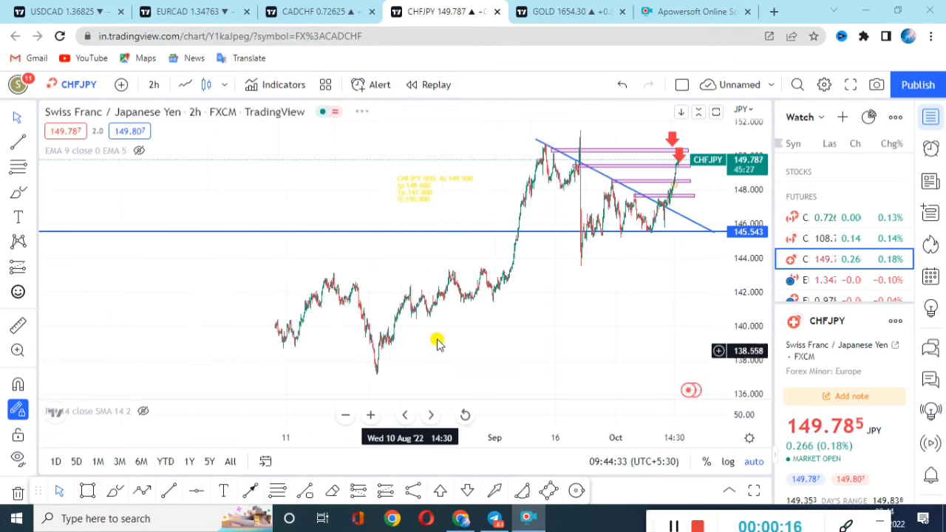
scroll(398, 362, up, 5)
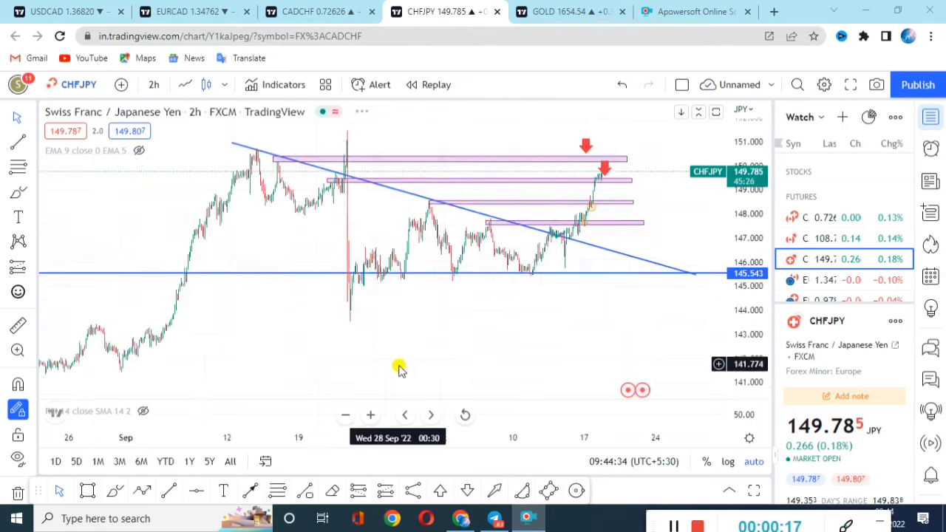
click(495, 519)
click(244, 296)
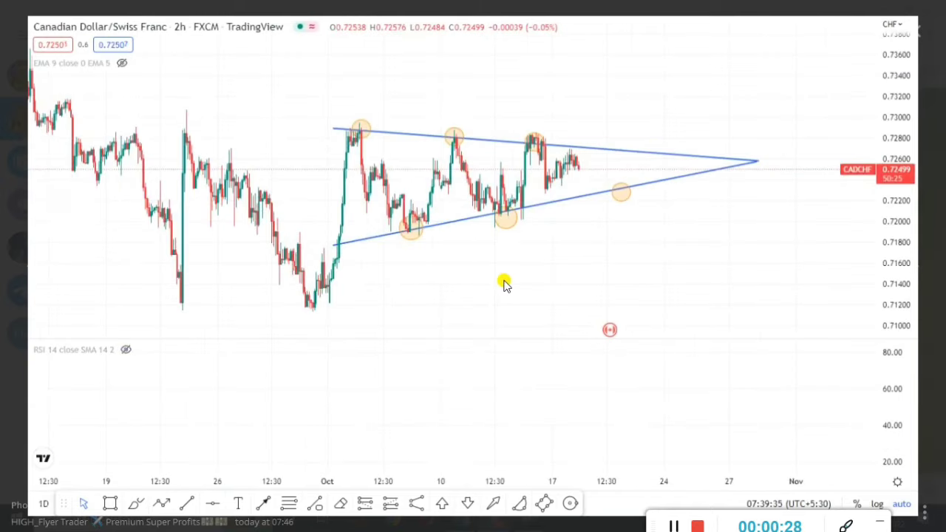
Step: Close the Telegram video viewer and return to the TradingView CHFJPY chart in Chrome
key(Escape)
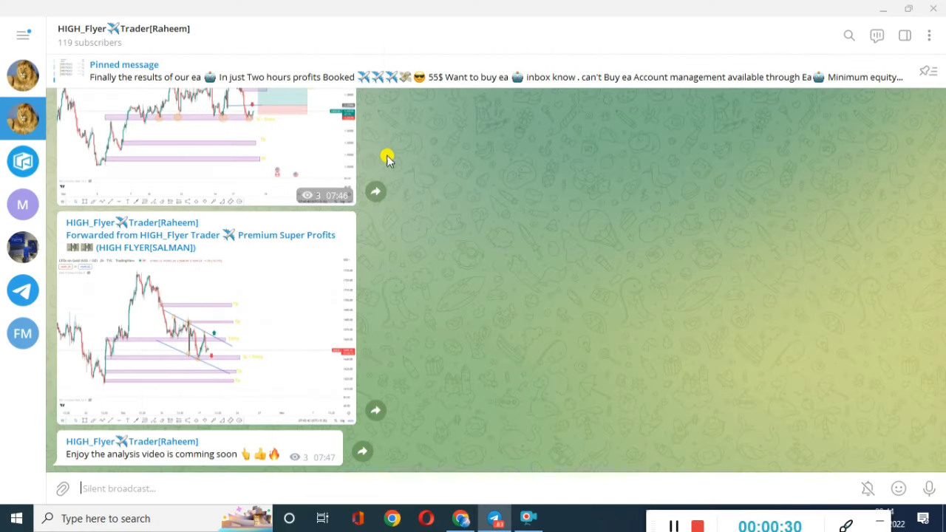
scroll(409, 294, up, 10)
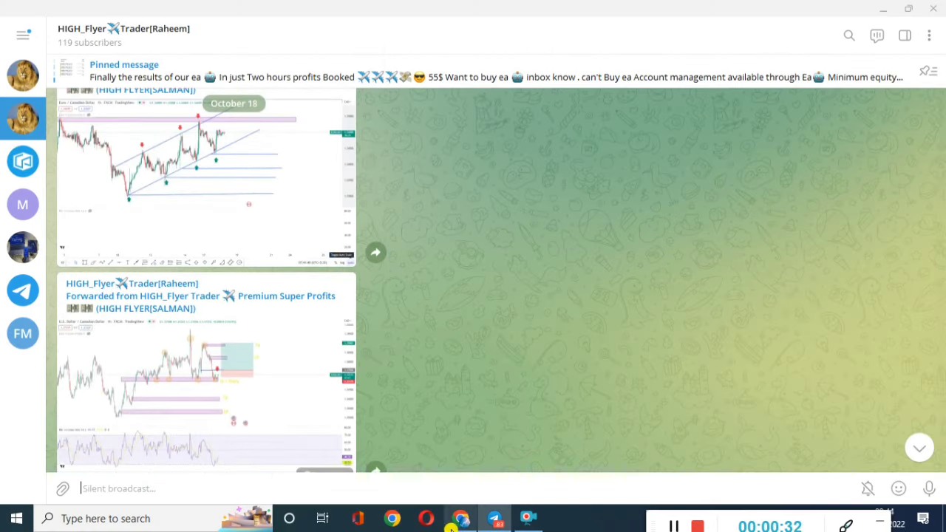
click(466, 519)
scroll(173, 237, down, 3)
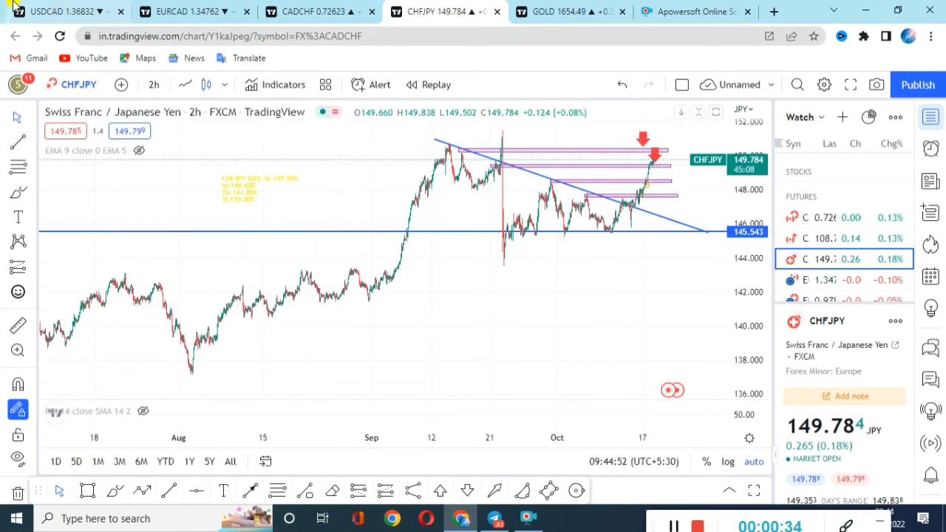
Step: Switch to the USDCAD chart, pan it into position and show it full screen
click(66, 11)
scroll(338, 274, down, 5)
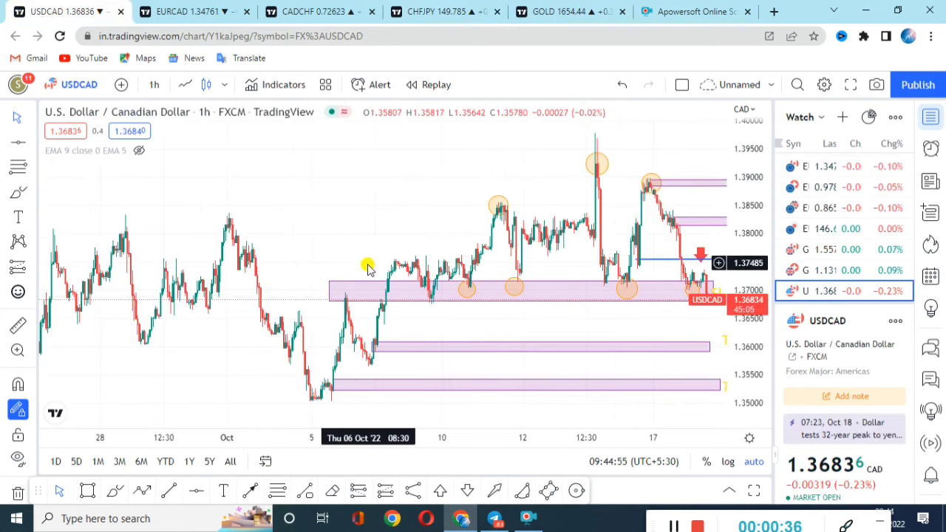
drag(322, 220, 169, 215)
scroll(205, 219, down, 3)
scroll(273, 186, up, 3)
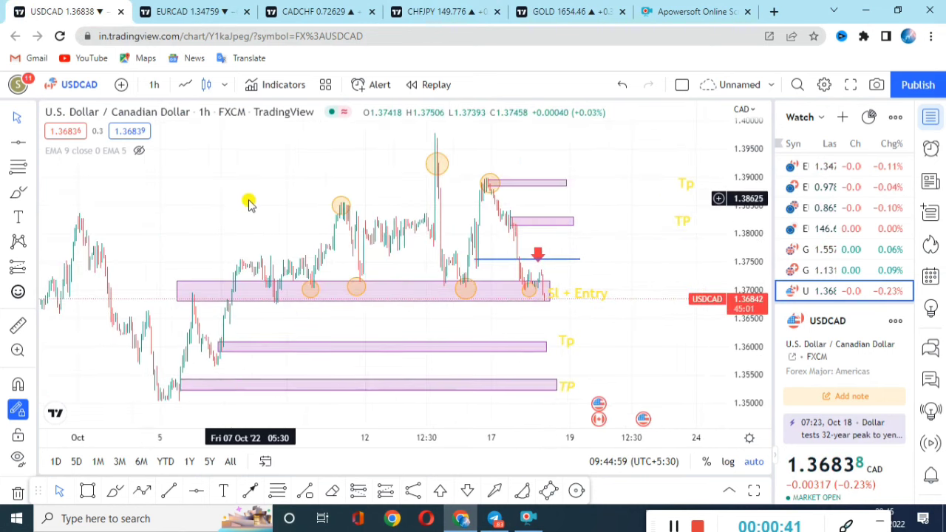
scroll(270, 190, up, 2)
drag(169, 158, 288, 170)
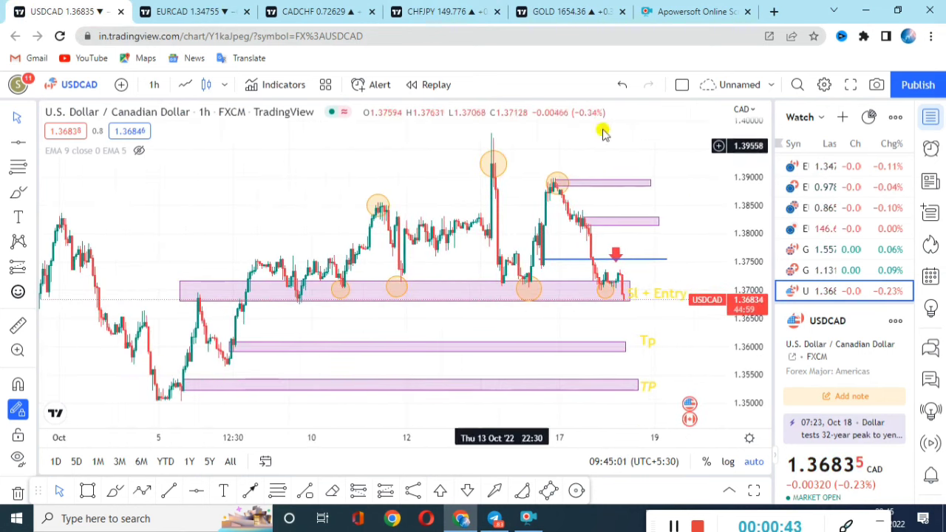
click(851, 85)
drag(360, 234, 281, 230)
Step: Stretch the Sl + Entry zone's left edge back to earlier candles
click(269, 264)
mouse_move(268, 264)
mouse_down()
mouse_move(235, 263)
mouse_move(263, 264)
mouse_up()
click(292, 202)
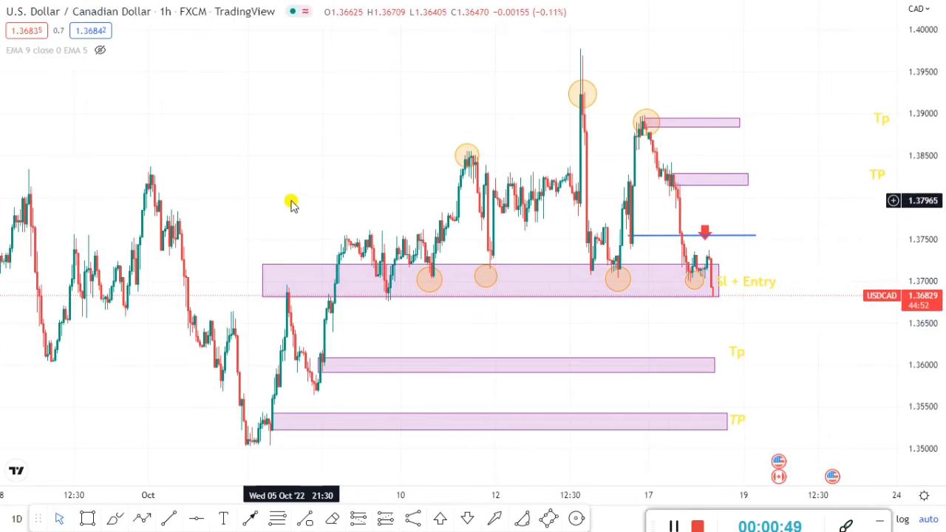
Step: Reset the chart's scaling, pan to the latest candles and leave full-screen mode
drag(342, 190, 227, 200)
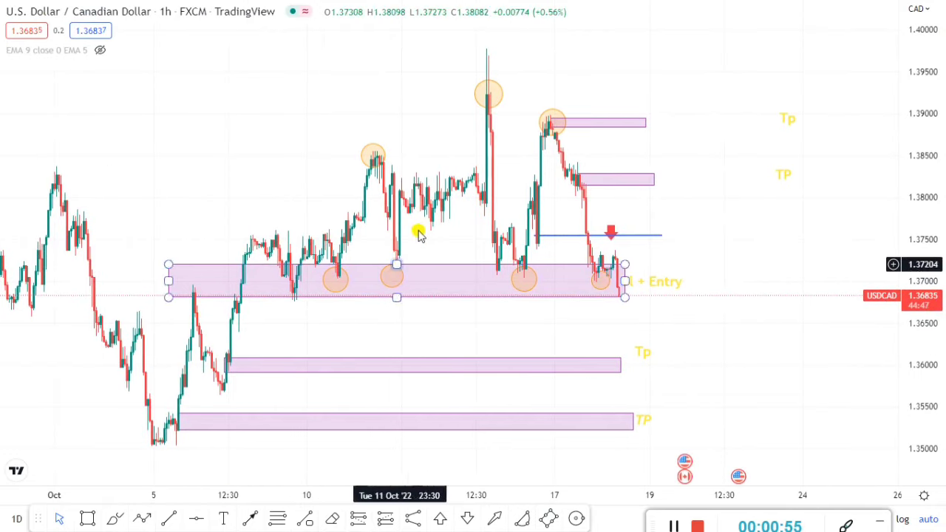
right_click(390, 124)
click(436, 136)
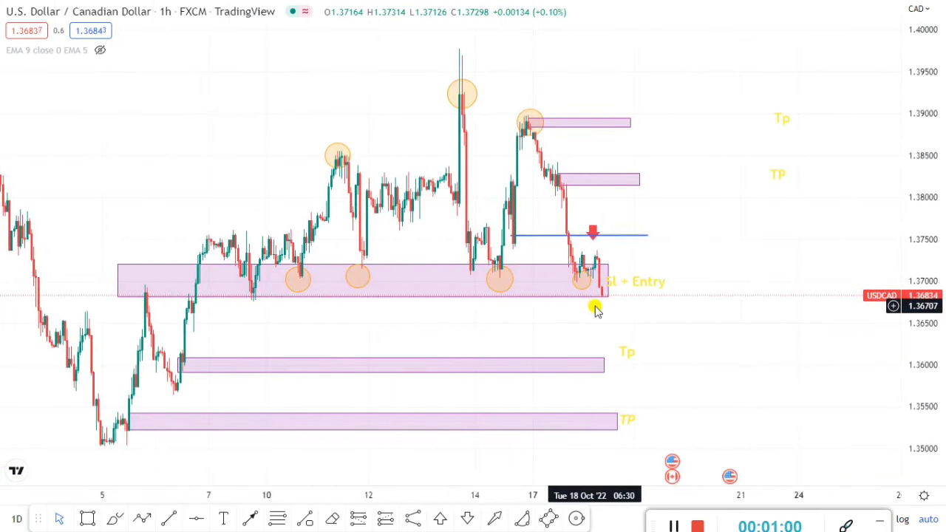
scroll(600, 323, down, 2)
drag(610, 323, 532, 323)
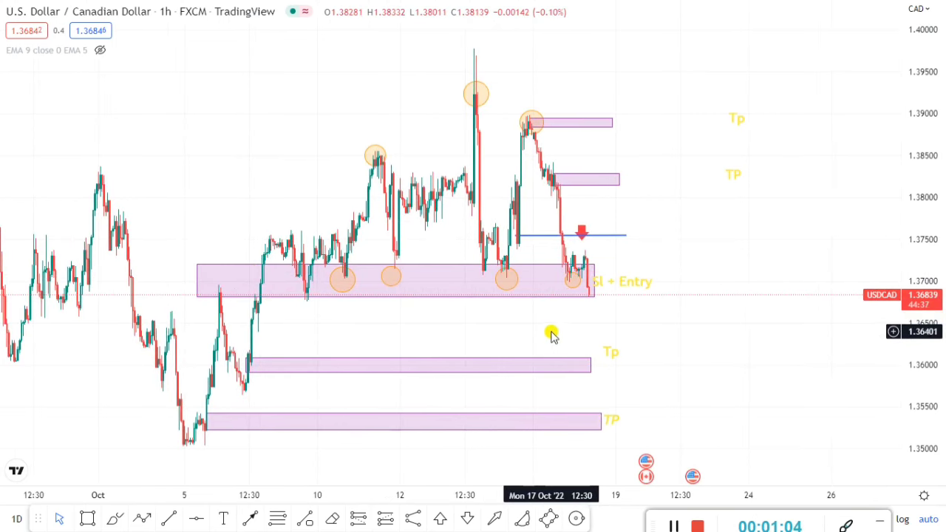
key(Escape)
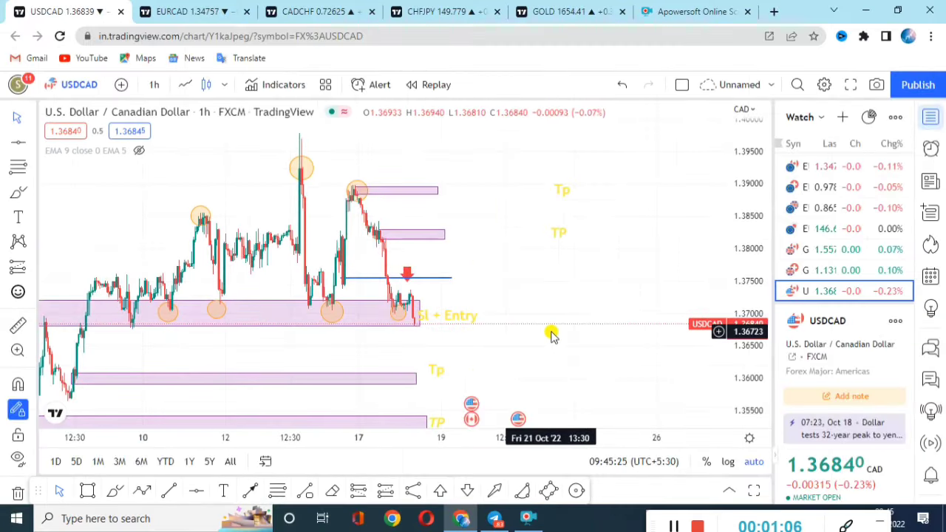
Step: Search 'rsi' in Indicators and add Relative Strength Index (RSI 14) to the USDCAD chart
click(281, 85)
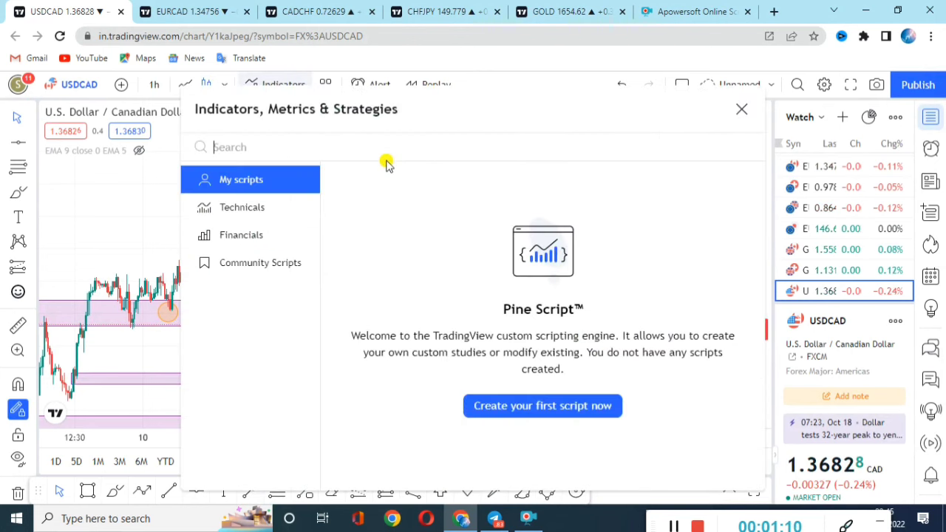
text(rsi)
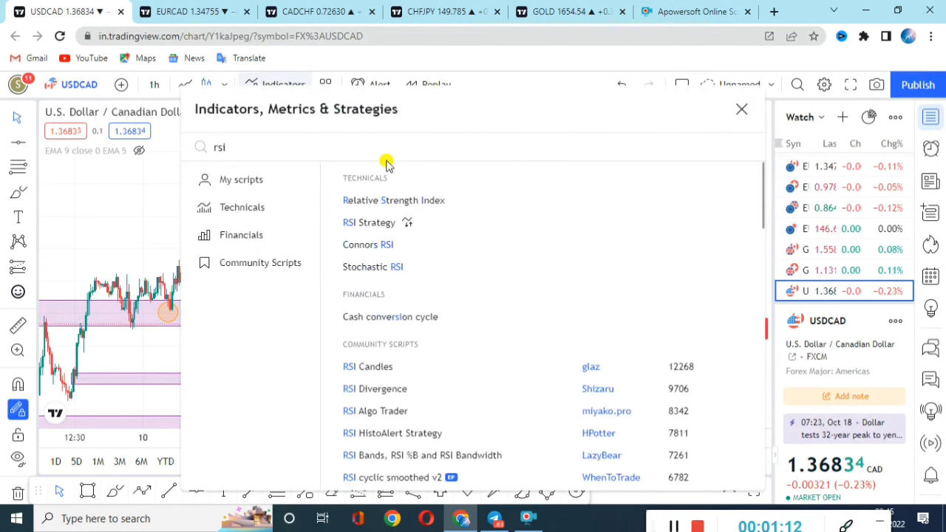
click(399, 200)
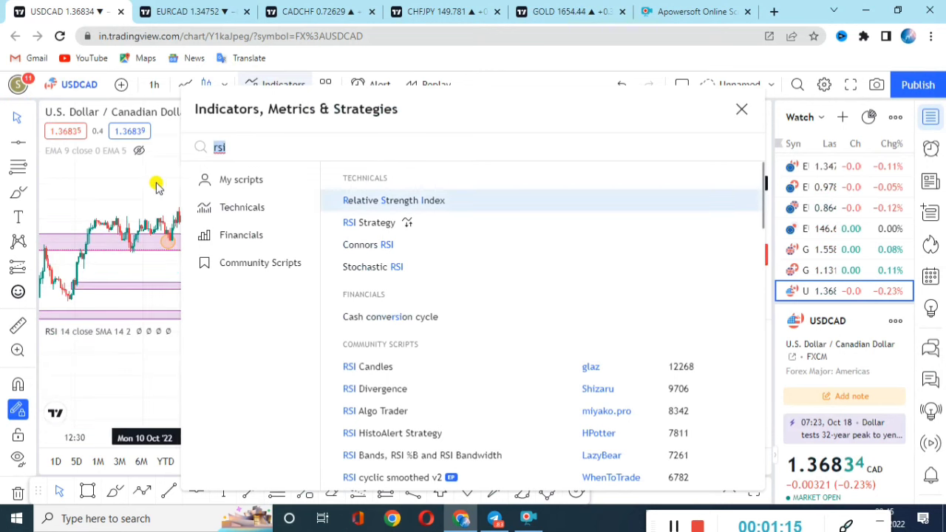
key(Escape)
scroll(503, 385, down, 5)
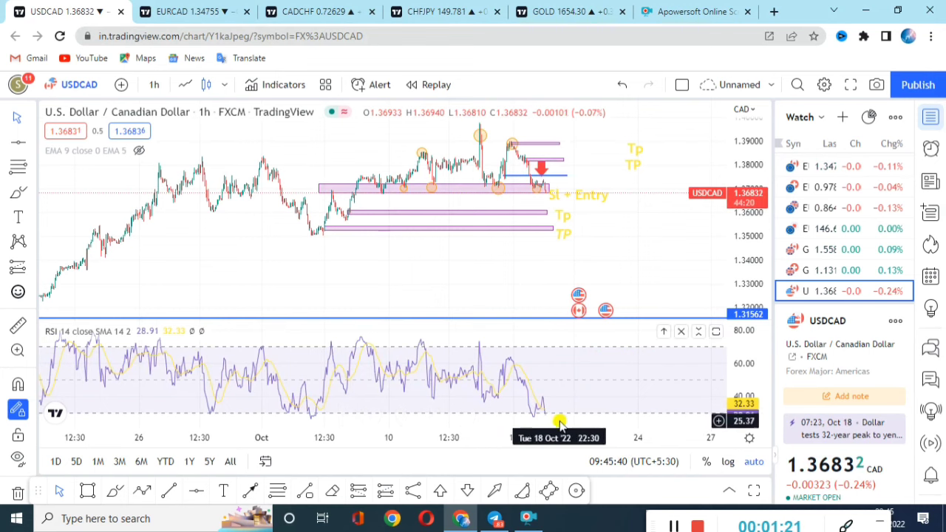
Step: Close the RSI pane and rescale the USDCAD 1h chart toward the latest candles
scroll(481, 296, up, 3)
scroll(527, 295, down, 3)
scroll(401, 298, up, 3)
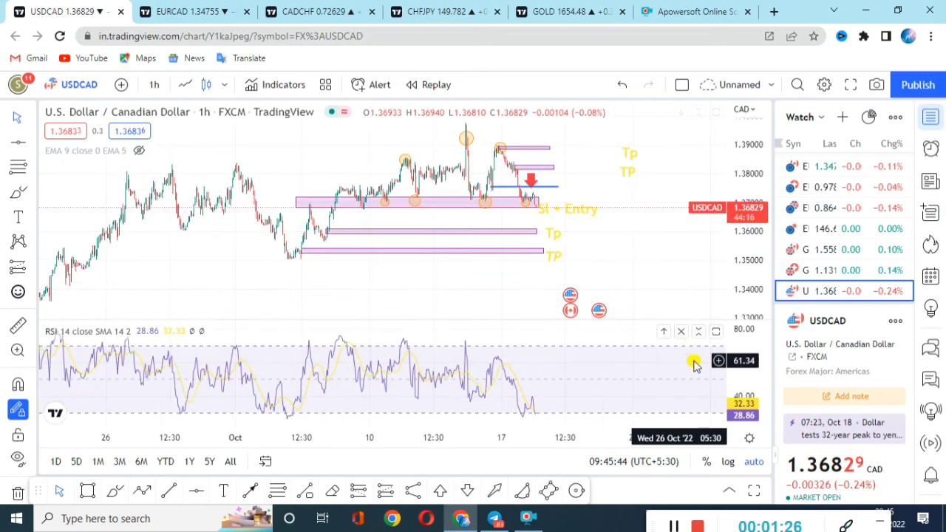
click(681, 335)
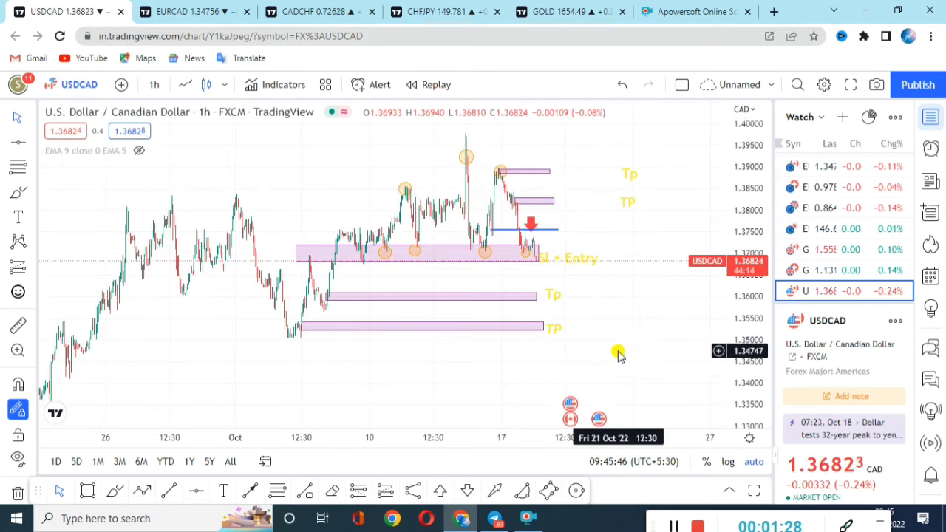
scroll(620, 353, down, 3)
scroll(624, 354, up, 4)
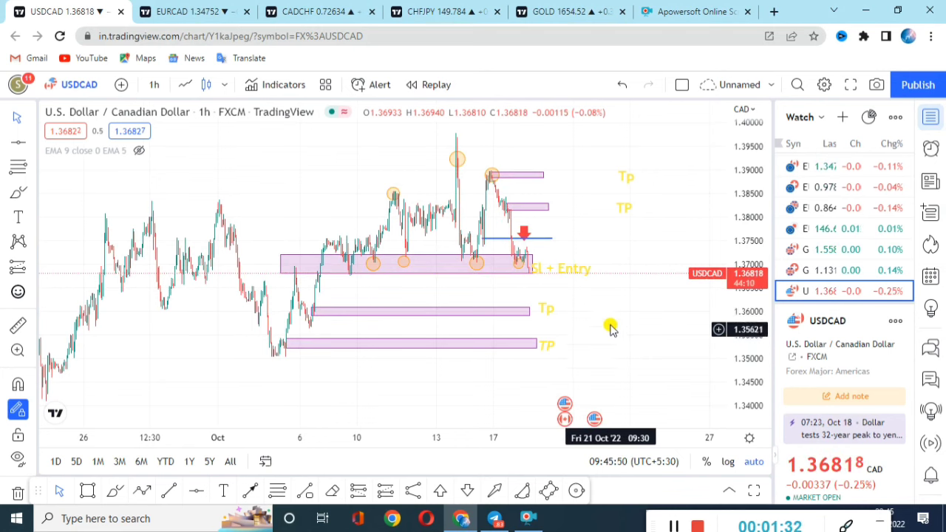
scroll(591, 310, right, 3)
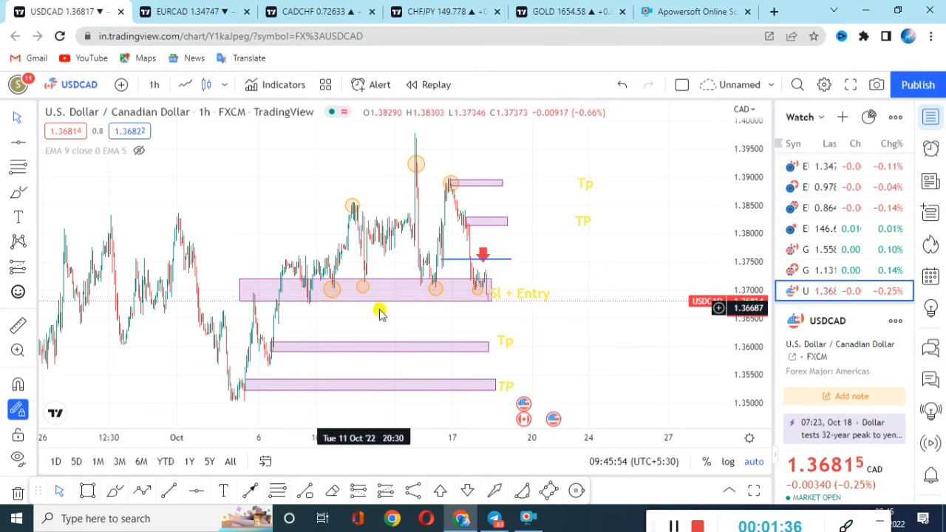
scroll(623, 286, down, 3)
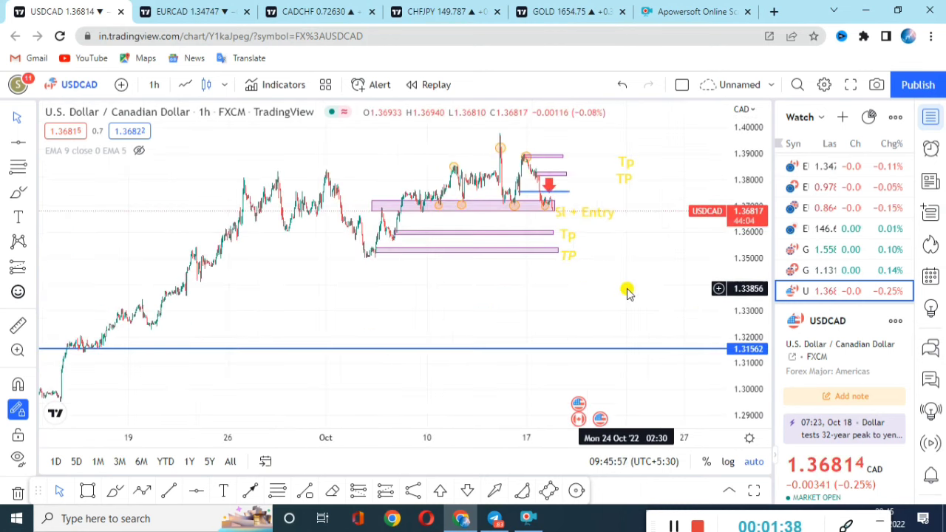
scroll(624, 290, up, 1)
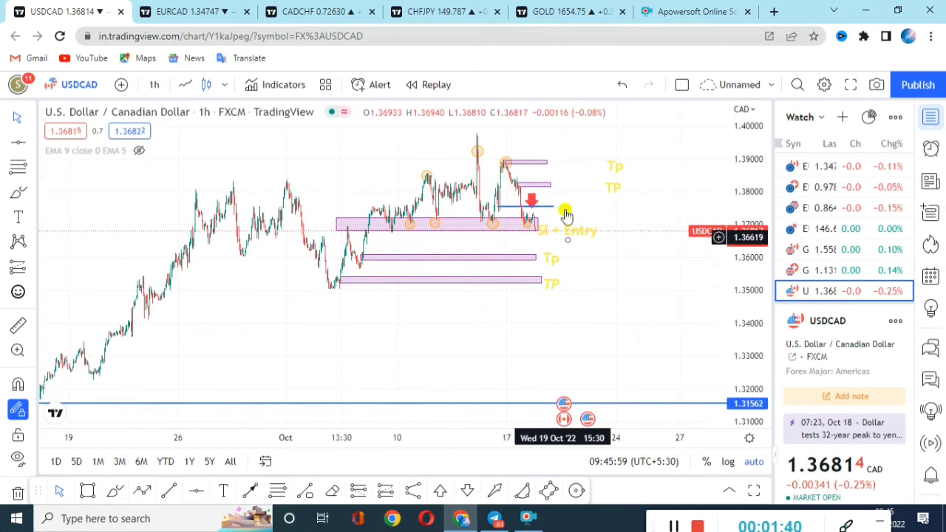
drag(631, 281, 535, 291)
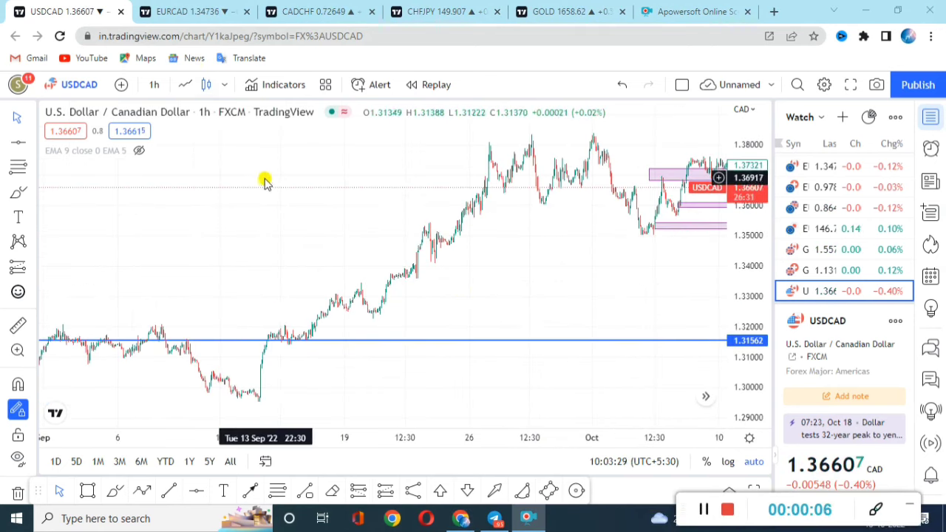
Step: Open the EURCAD browser tab and zoom its 2h chart
scroll(263, 185, up, 2)
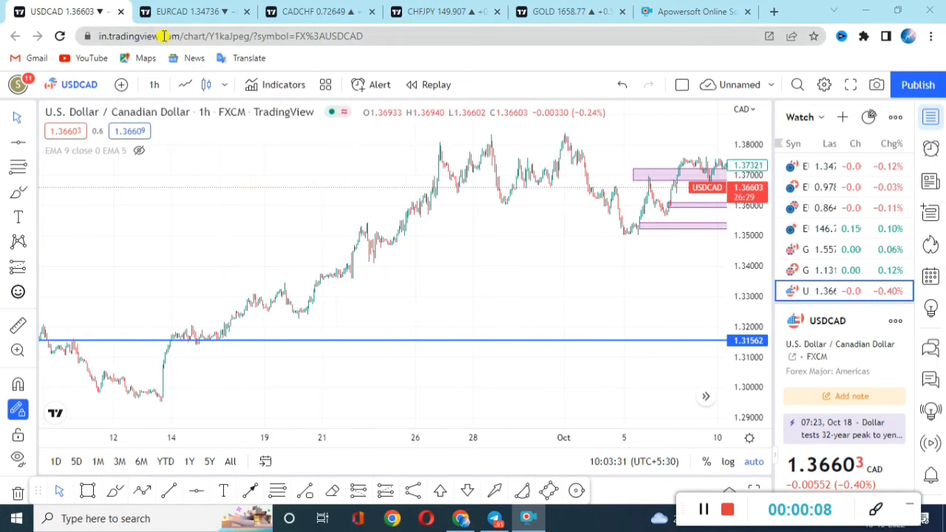
click(187, 18)
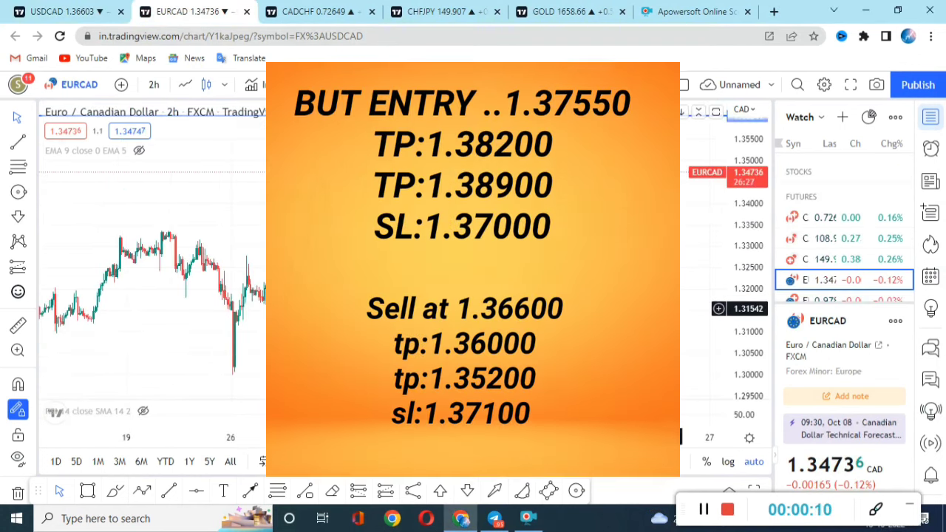
scroll(153, 303, up, 4)
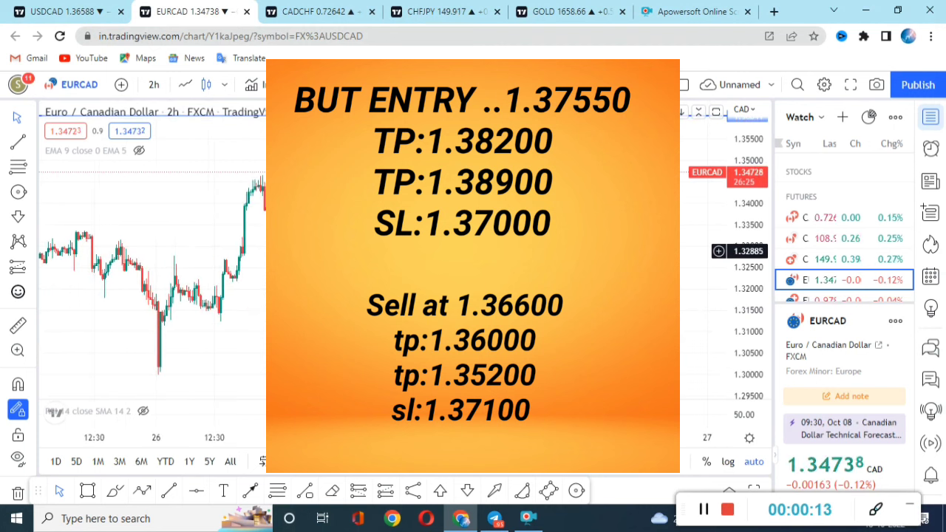
scroll(468, 281, down, 4)
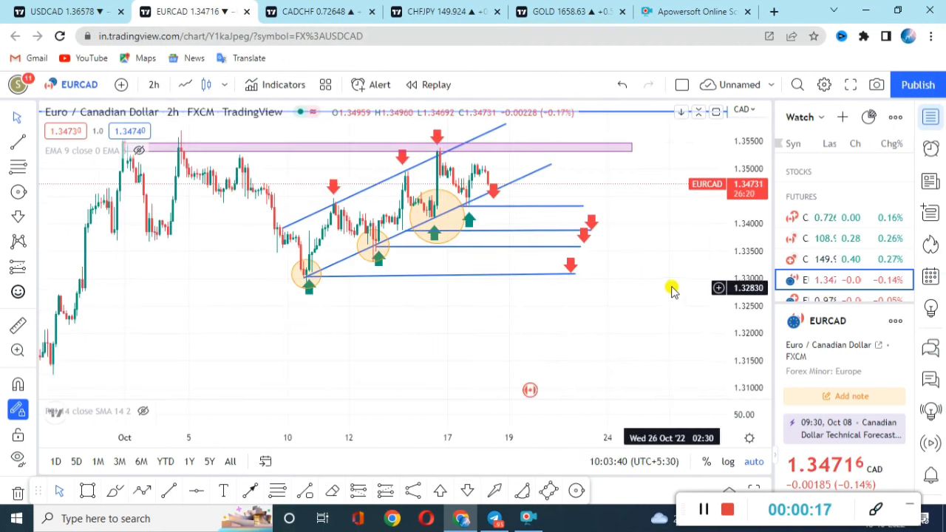
Step: Draw a short freehand Brush stroke marking the early-October EURCAD high
scroll(598, 258, up, 1)
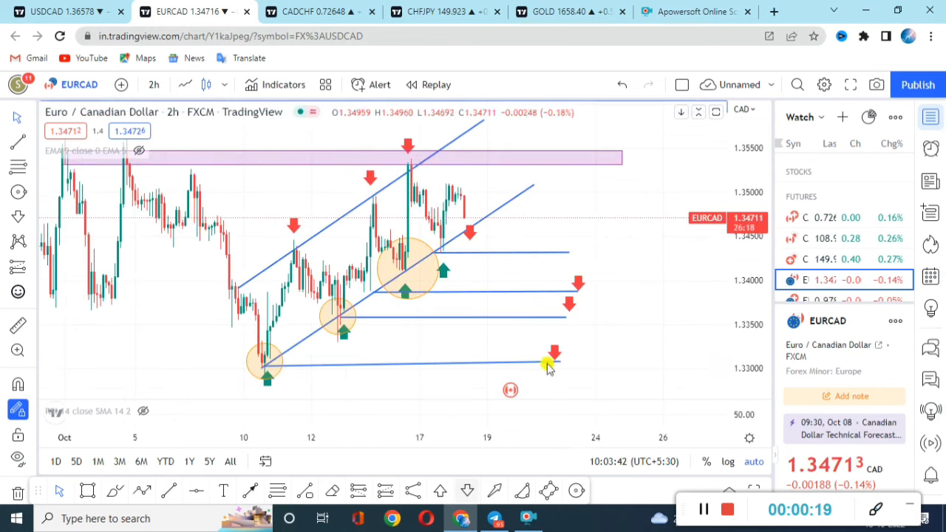
scroll(541, 283, down, 3)
scroll(341, 281, up, 1)
click(115, 491)
drag(240, 152, 289, 146)
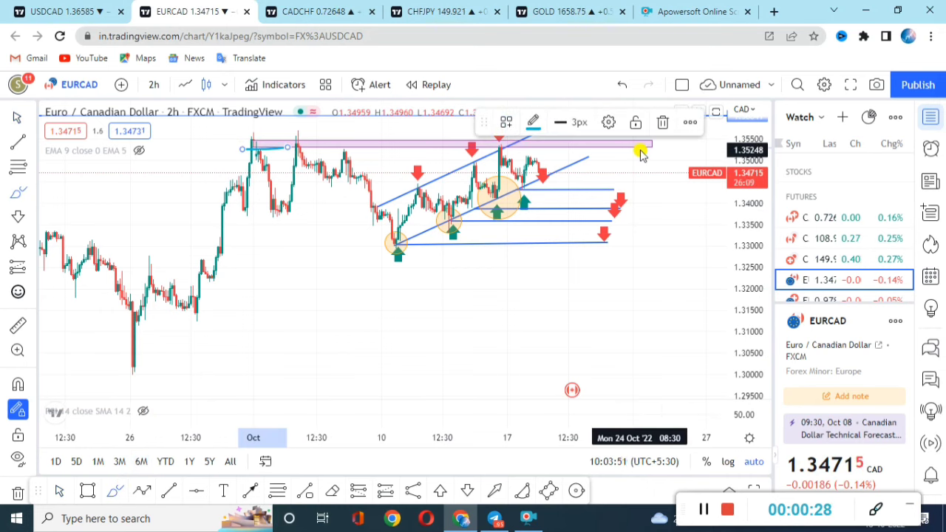
Step: Enlarge the pink resistance zone to about 1.3504–1.3547 and show the chart full screen
drag(651, 148, 660, 160)
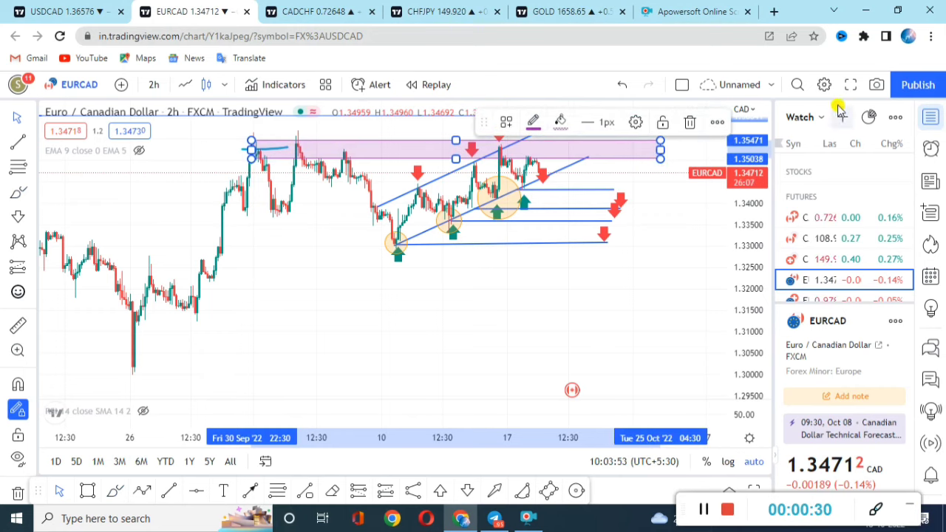
click(849, 86)
scroll(740, 207, up, 3)
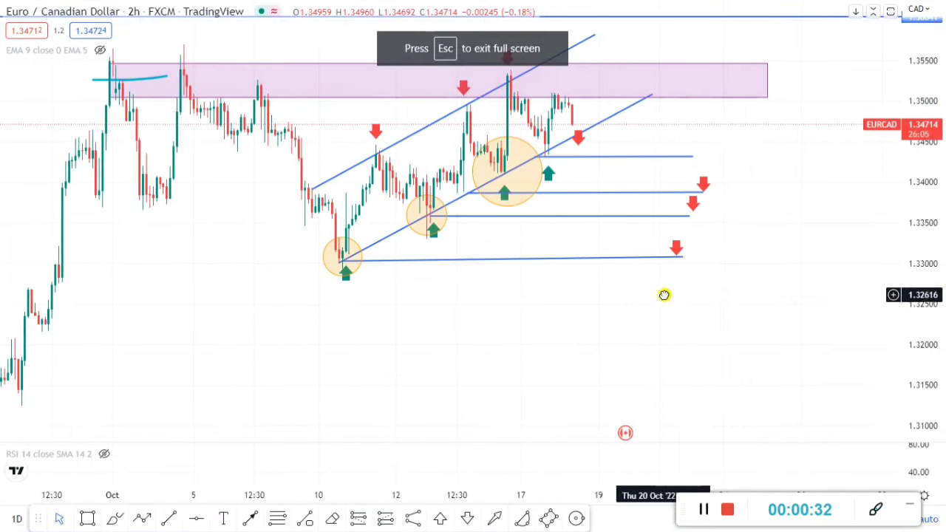
Step: Adjust the pink zone's bottom-right corner and raise the lower channel line's right end
drag(768, 98, 785, 82)
click(806, 125)
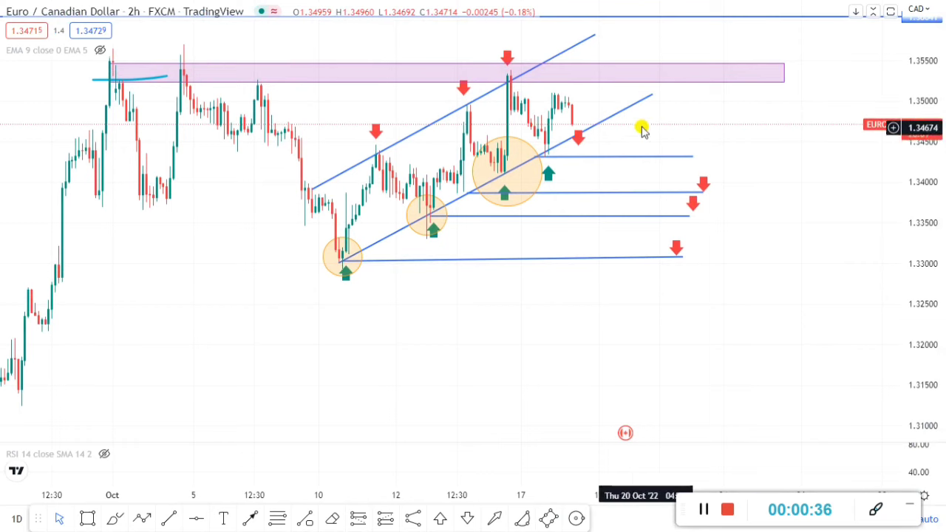
scroll(488, 275, down, 1)
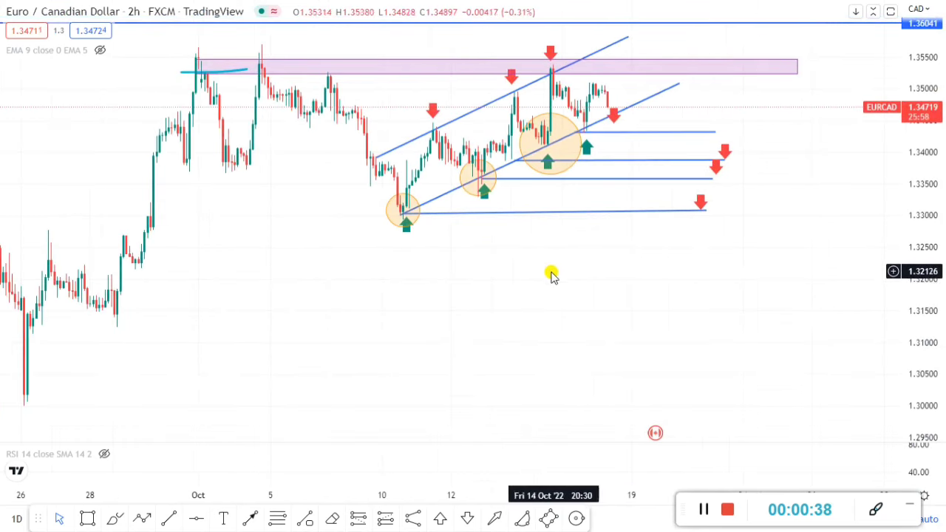
click(681, 89)
drag(680, 88, 681, 81)
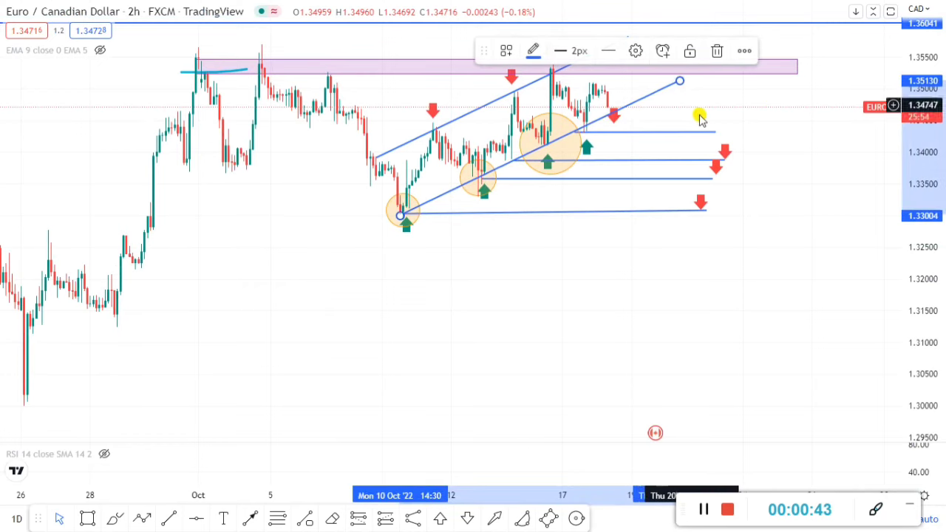
click(431, 252)
Step: Nudge the lowest horizontal level's left end onto the low and check the green arrow
click(403, 213)
mouse_move(403, 213)
mouse_down()
mouse_move(416, 213)
mouse_move(403, 212)
mouse_up()
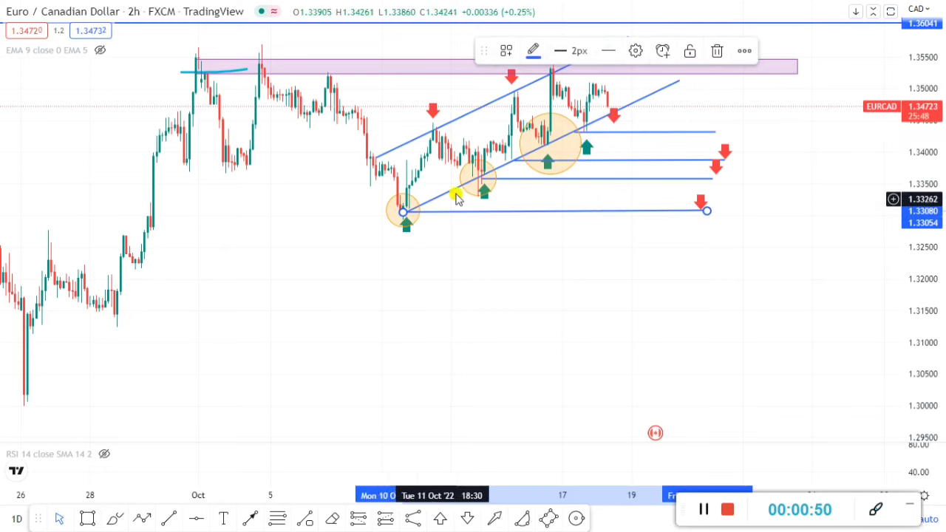
click(485, 192)
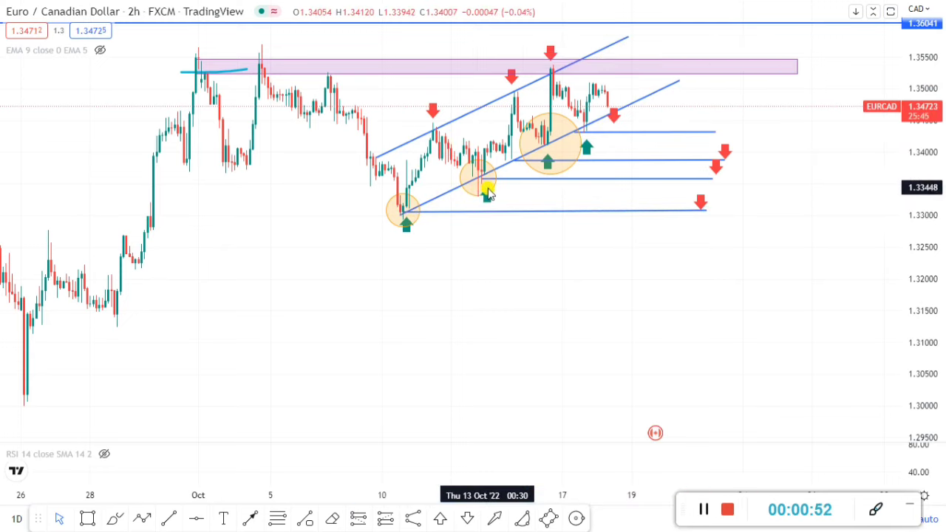
click(487, 192)
click(689, 109)
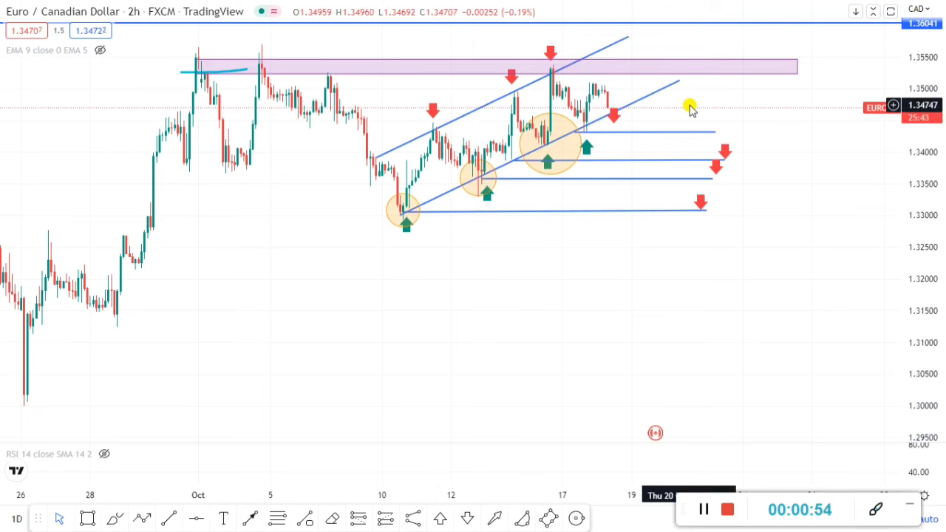
Step: Extend two horizontal levels further right, then exit full-screen mode
scroll(691, 118, up, 4)
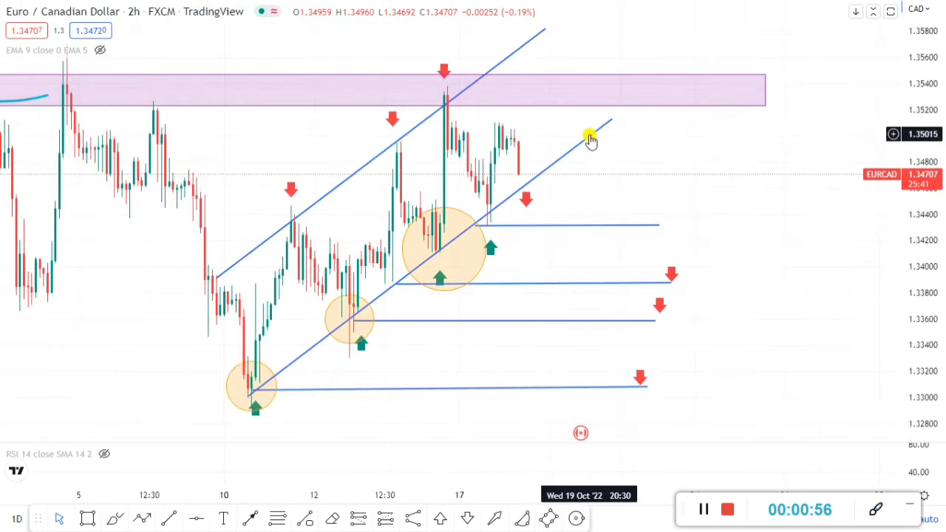
scroll(590, 136, down, 3)
scroll(601, 196, down, 2)
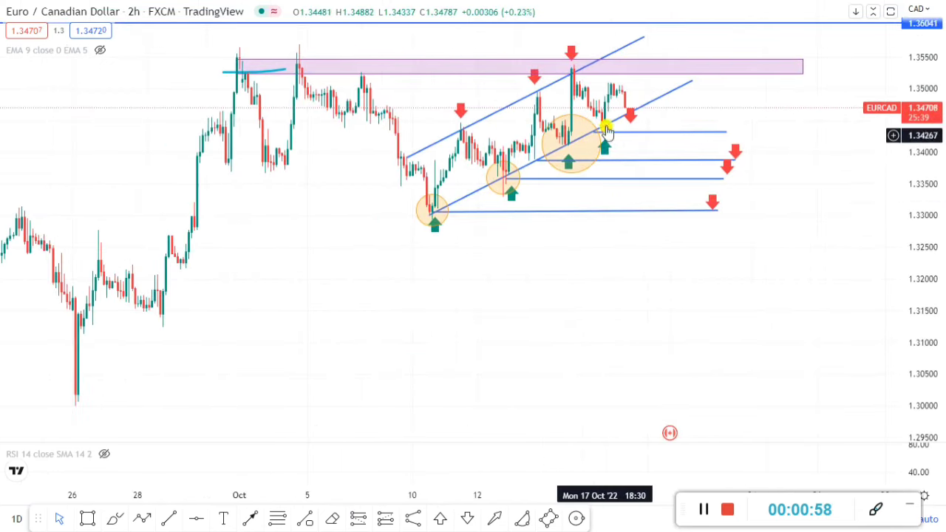
scroll(725, 136, down, 4)
scroll(674, 233, up, 3)
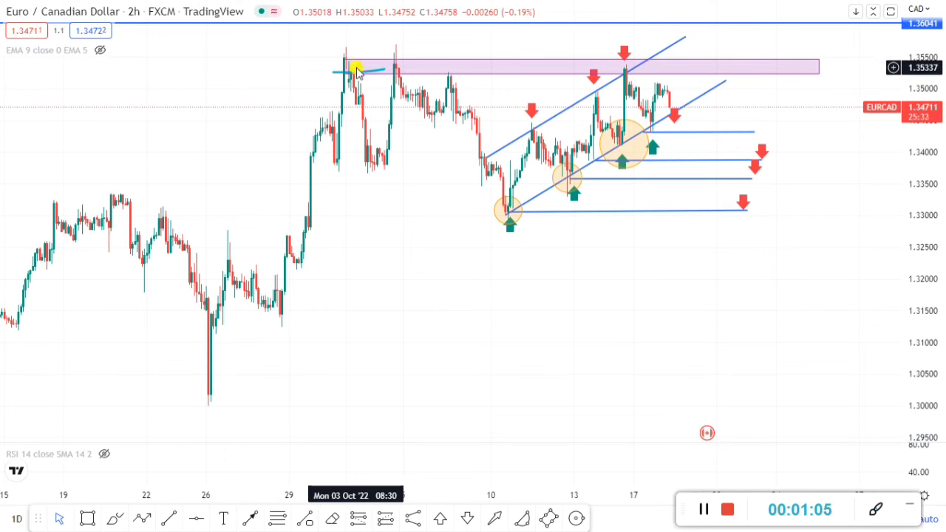
scroll(481, 148, up, 2)
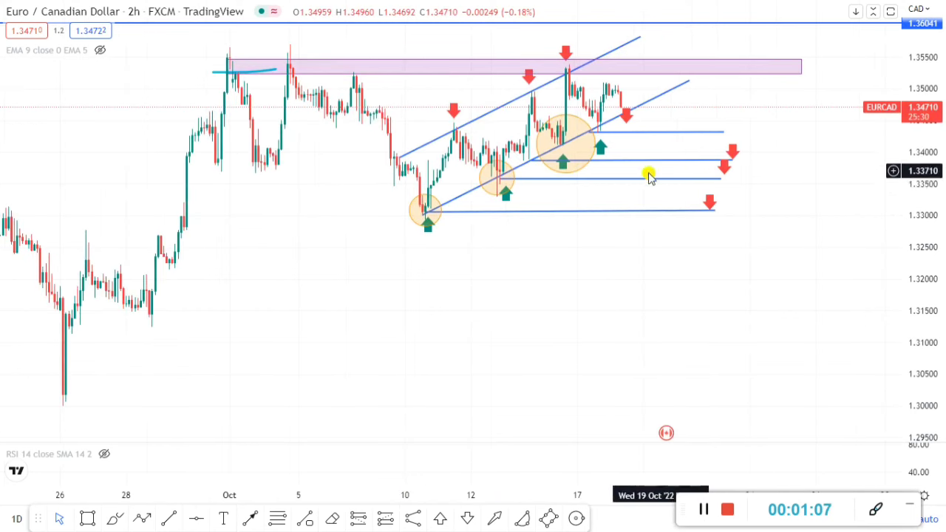
scroll(662, 174, up, 2)
drag(689, 187, 705, 186)
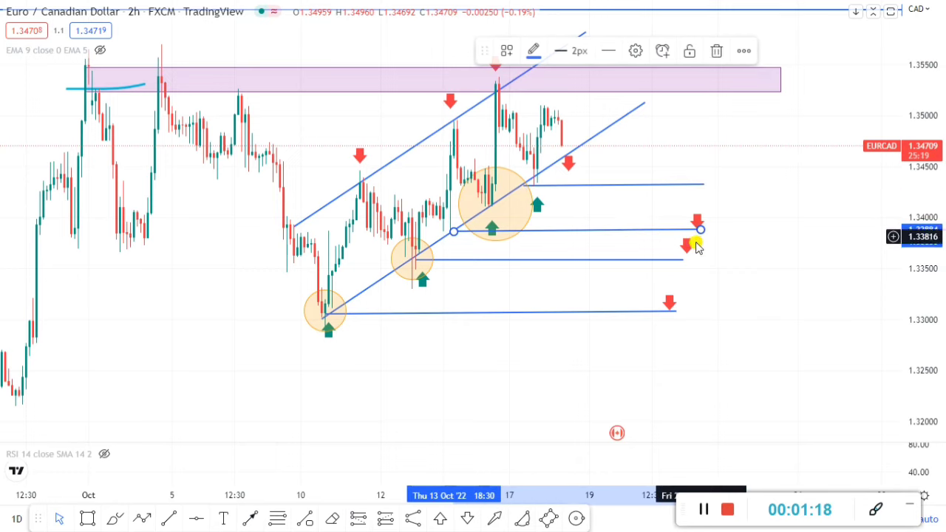
drag(685, 258, 697, 261)
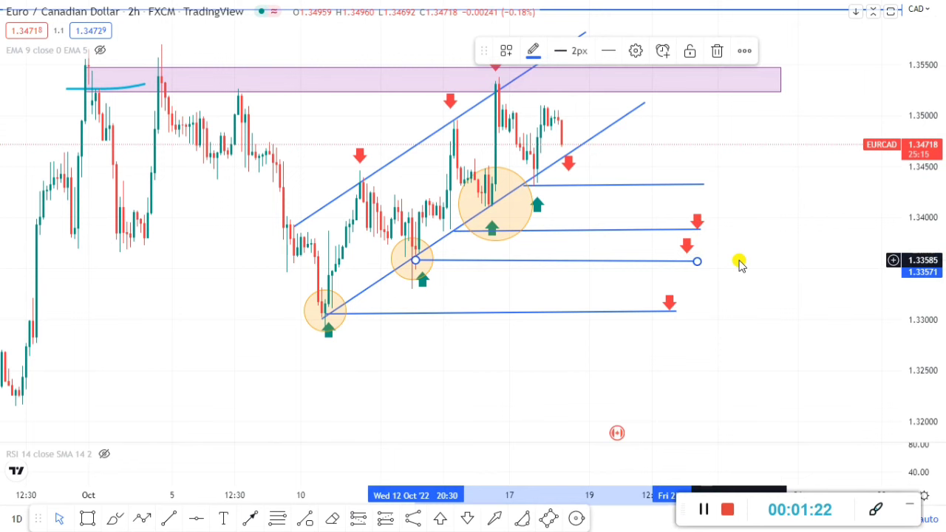
key(Escape)
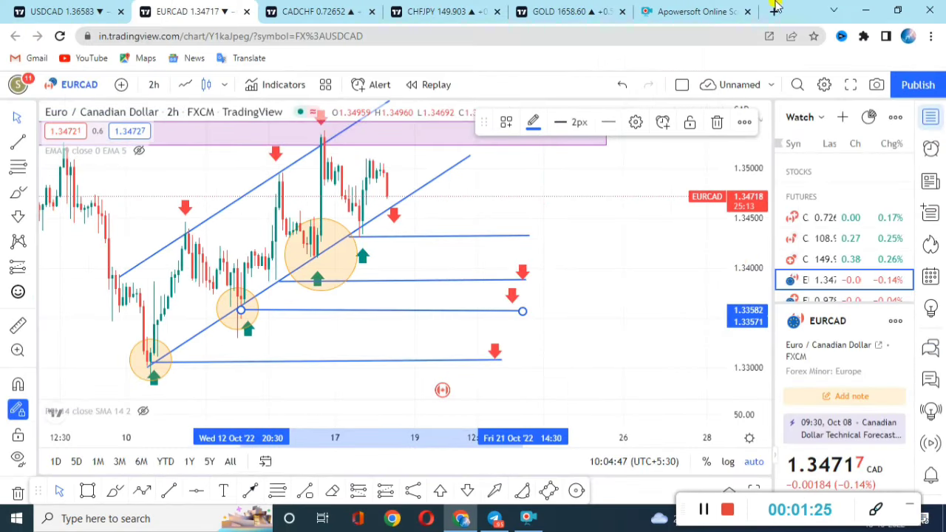
Step: Open the CADCHF chart full screen, reset its zoom and pan to the latest candles
click(340, 9)
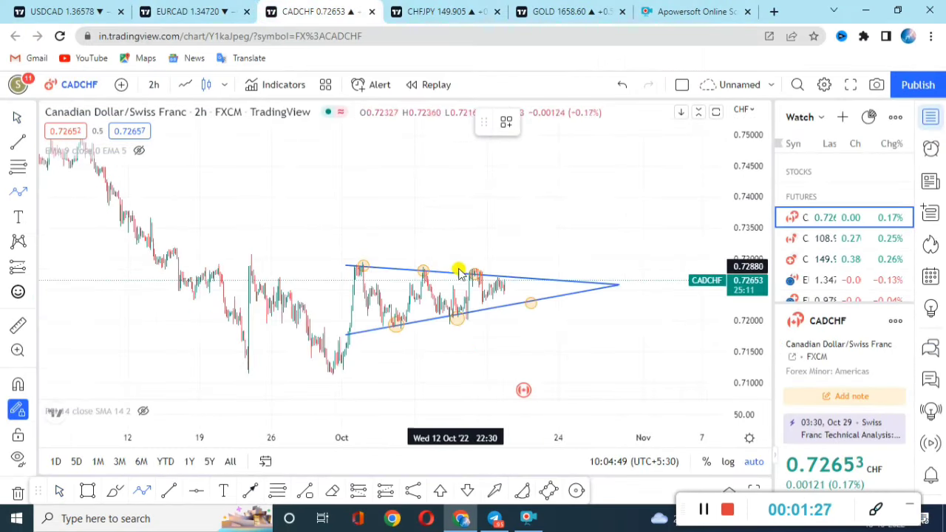
scroll(555, 291, up, 2)
click(851, 84)
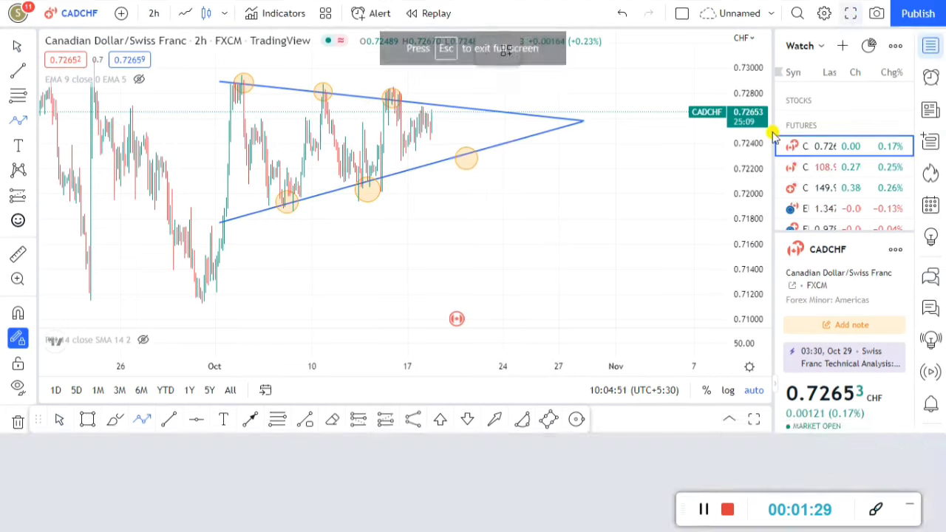
scroll(687, 229, up, 2)
scroll(665, 214, up, 3)
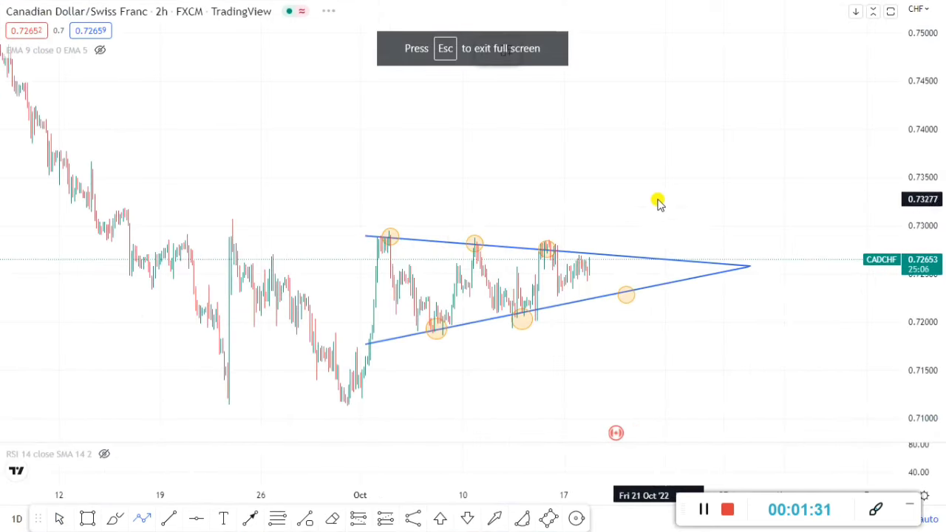
right_click(739, 215)
click(792, 167)
drag(787, 295, 521, 279)
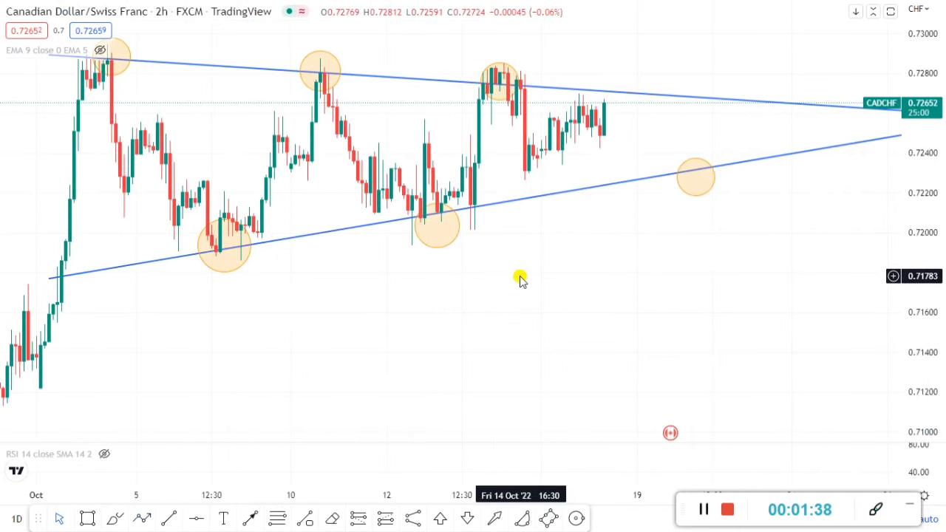
scroll(613, 296, down, 3)
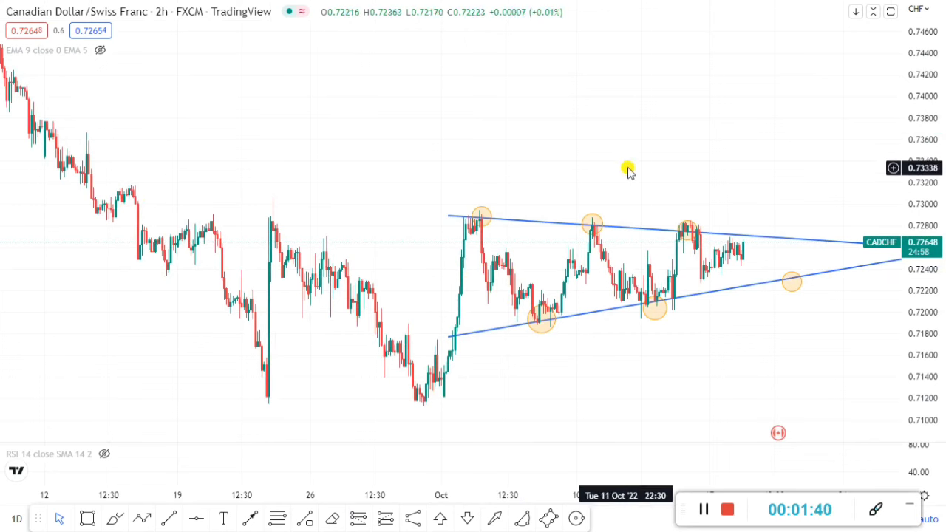
scroll(642, 139, up, 2)
scroll(681, 326, down, 2)
drag(699, 356, 625, 349)
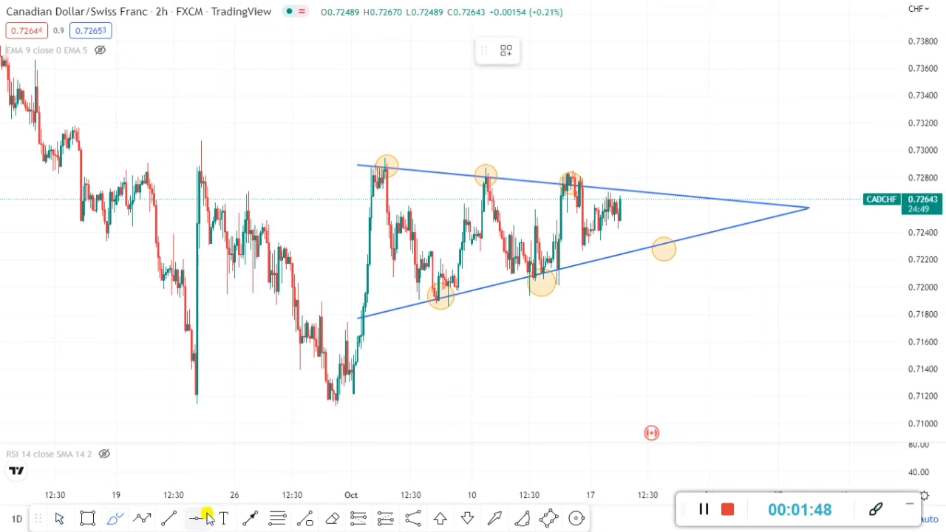
Step: Draw Brush curves projecting a rise above and a drop below the triangle, then exit full screen
drag(620, 153, 694, 146)
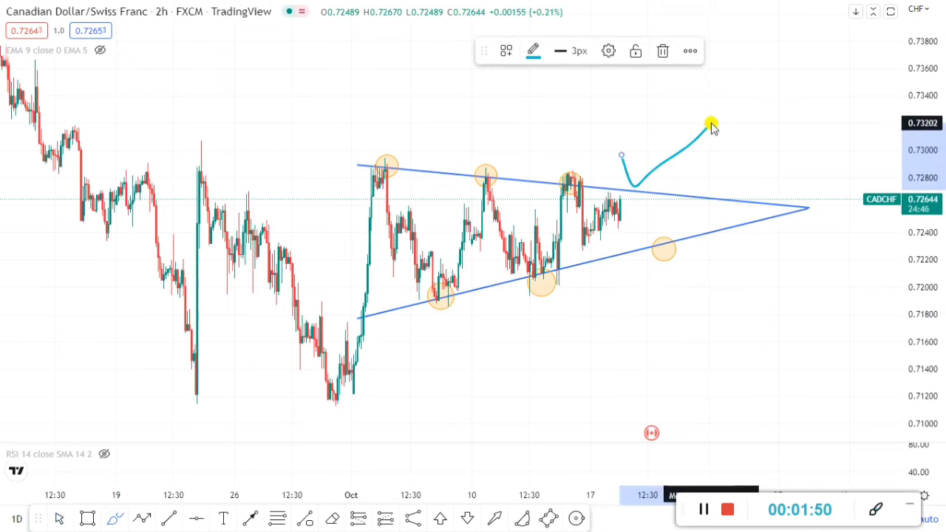
drag(641, 260, 664, 308)
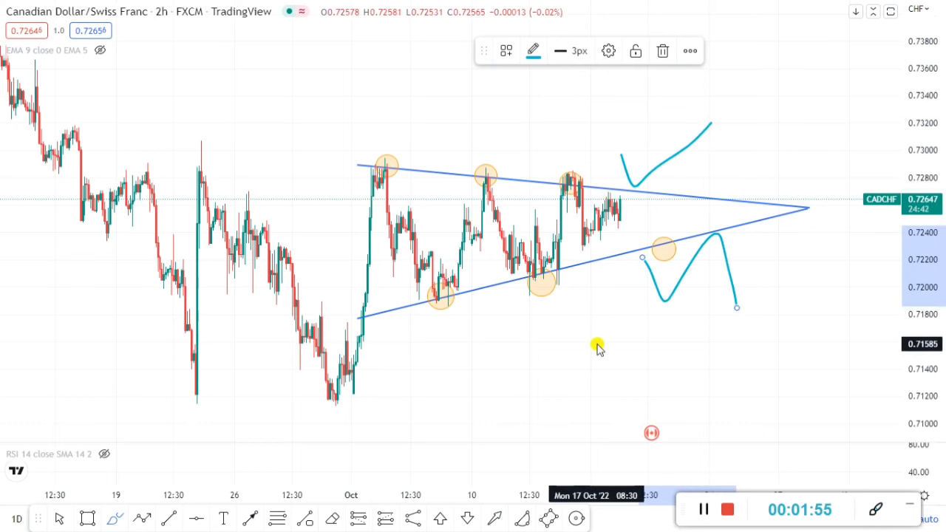
key(Escape)
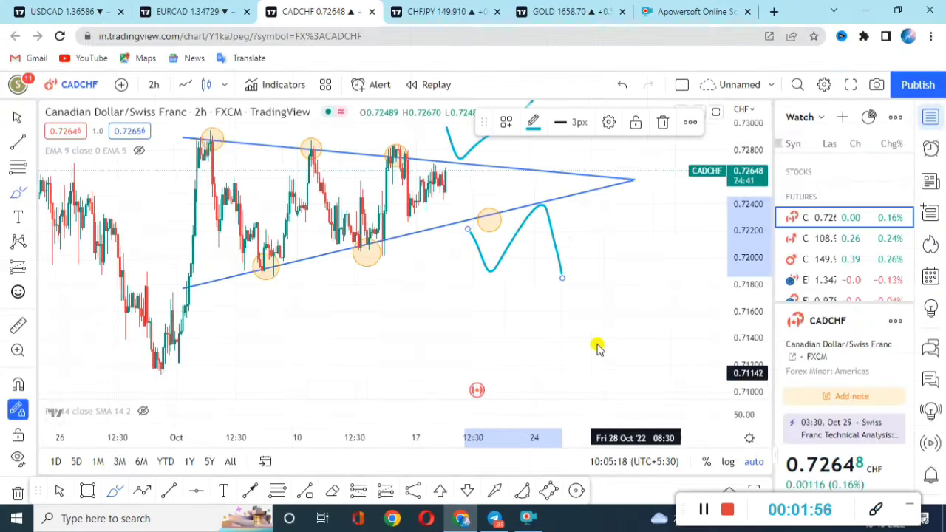
Step: Switch to the CHFJPY chart and reset its zoom and price scale
click(444, 6)
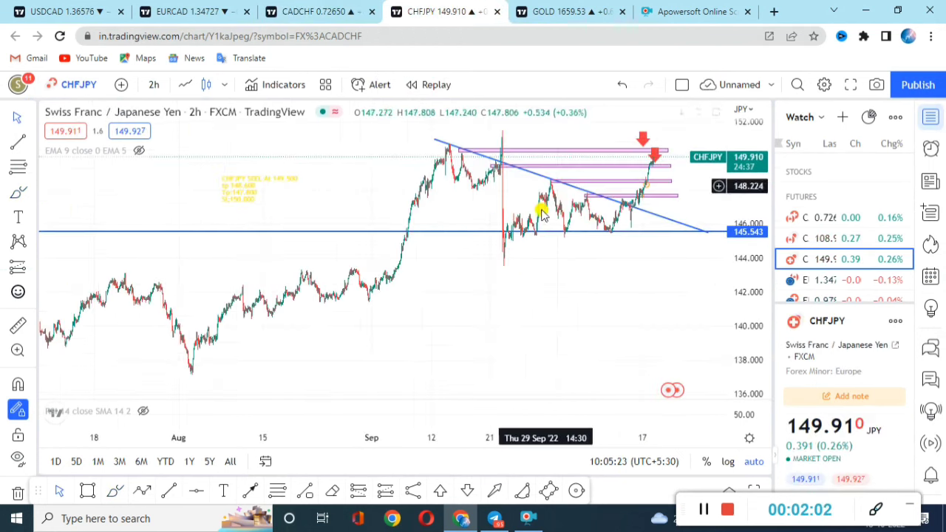
scroll(488, 344, up, 3)
scroll(458, 358, down, 3)
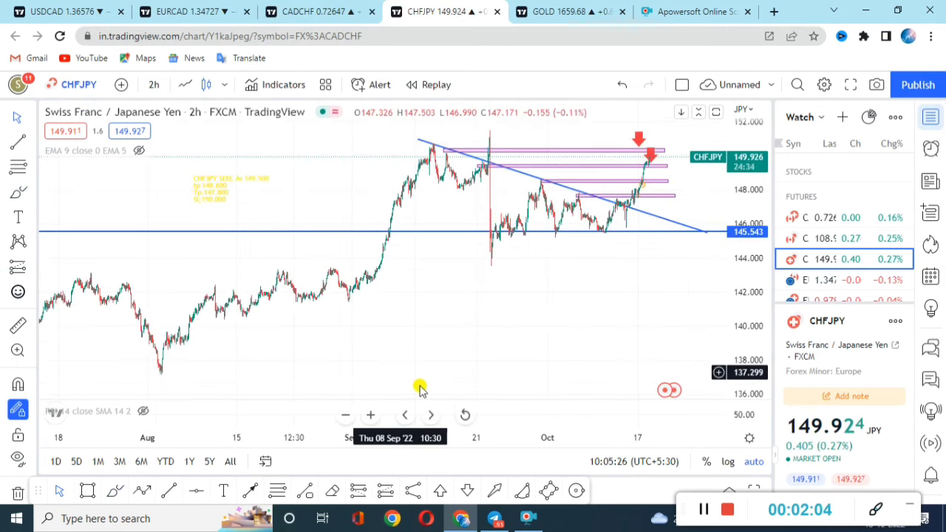
scroll(481, 353, up, 3)
scroll(481, 353, up, 1)
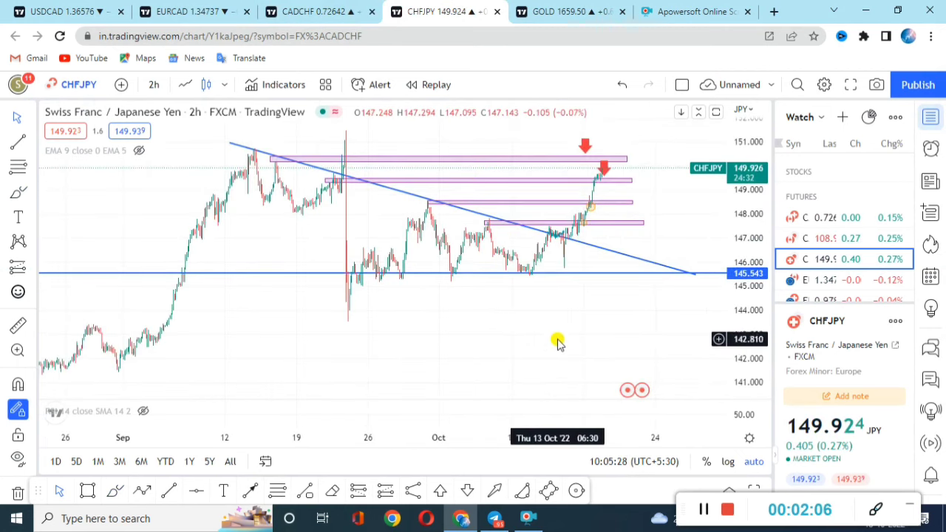
right_click(560, 338)
click(507, 338)
scroll(619, 343, up, 4)
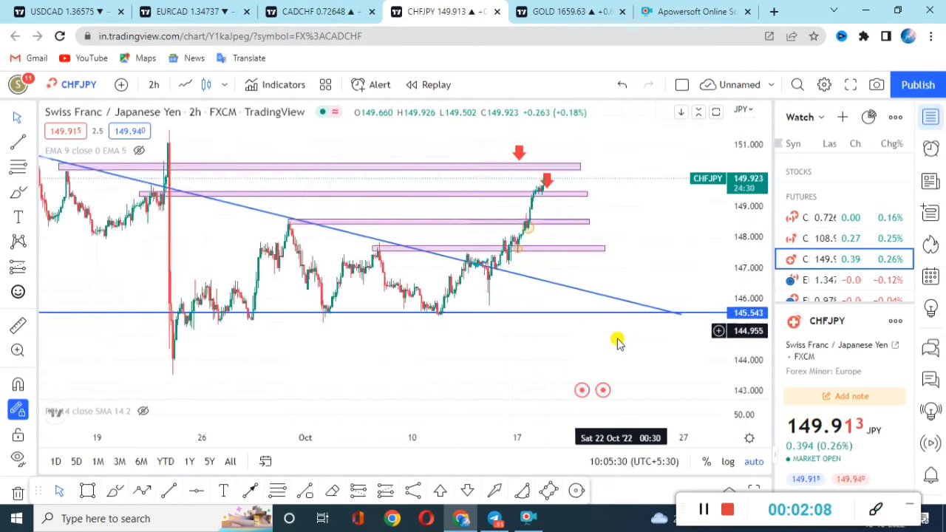
right_click(640, 214)
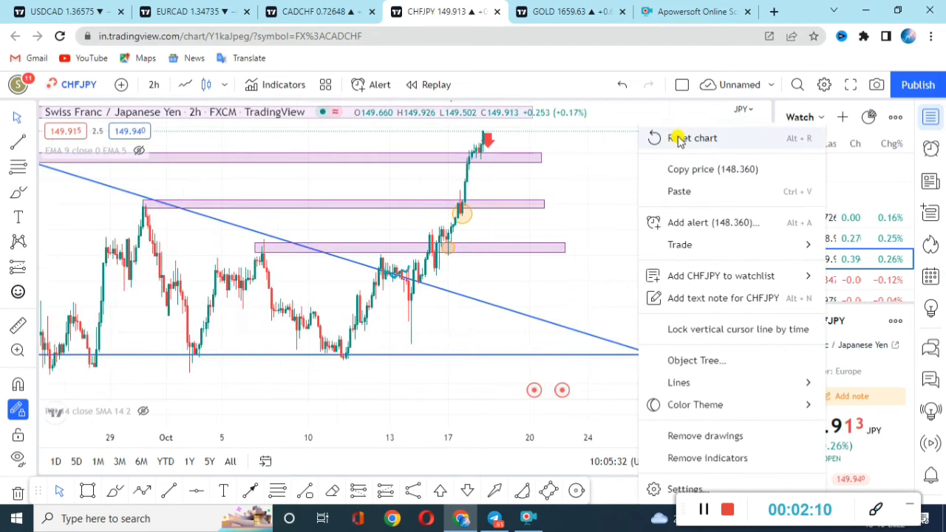
click(658, 79)
scroll(625, 183, down, 3)
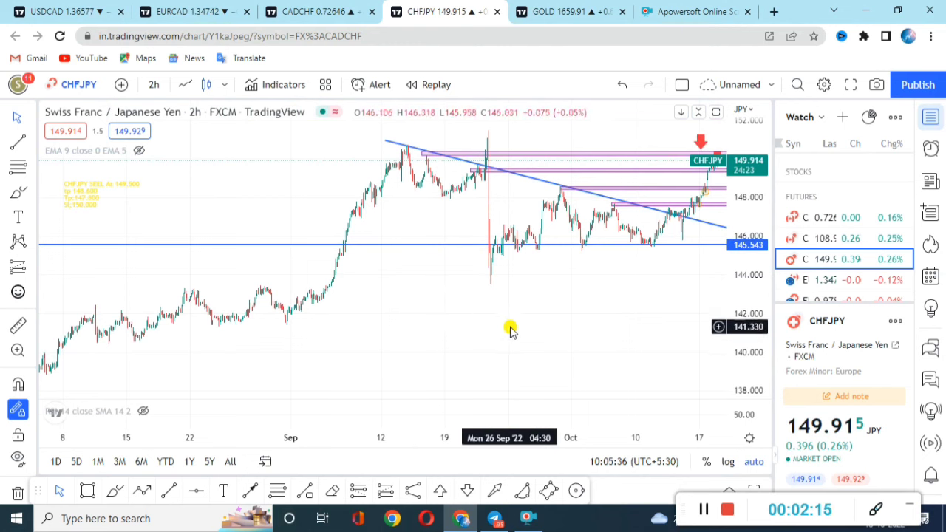
scroll(565, 318, up, 3)
Step: Go full screen, set the yellow sell label's font size to 40 and move it mid-chart
click(853, 85)
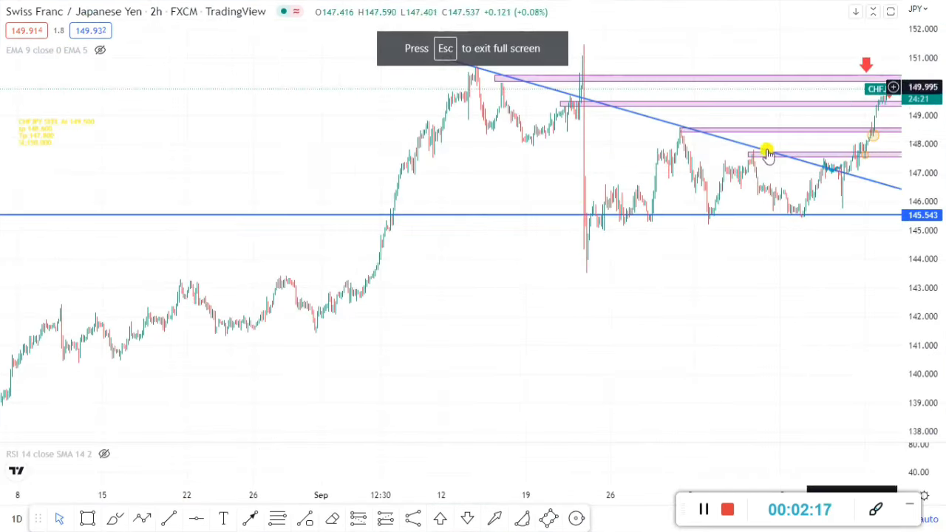
scroll(154, 141, up, 2)
drag(154, 140, 684, 281)
scroll(61, 194, up, 3)
drag(114, 169, 537, 427)
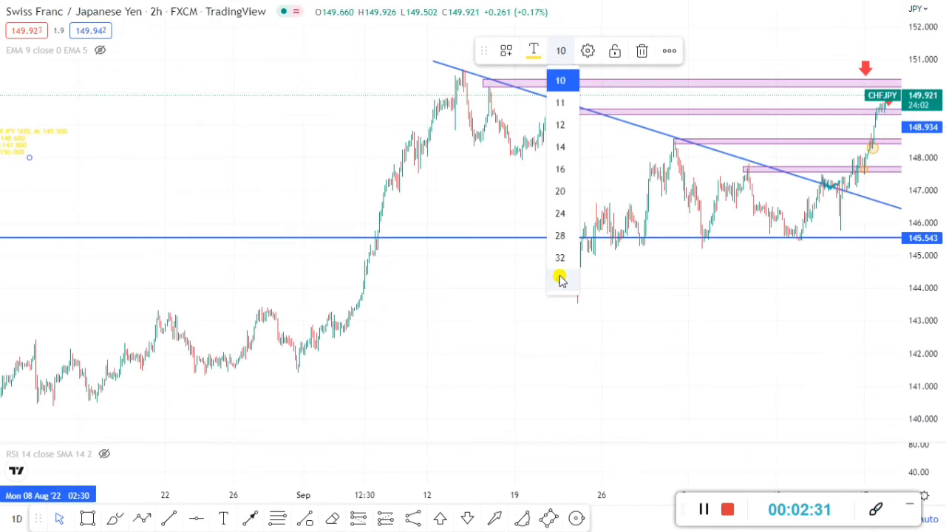
click(562, 274)
mouse_move(283, 197)
mouse_down()
mouse_move(355, 205)
mouse_move(591, 271)
mouse_move(620, 337)
mouse_up()
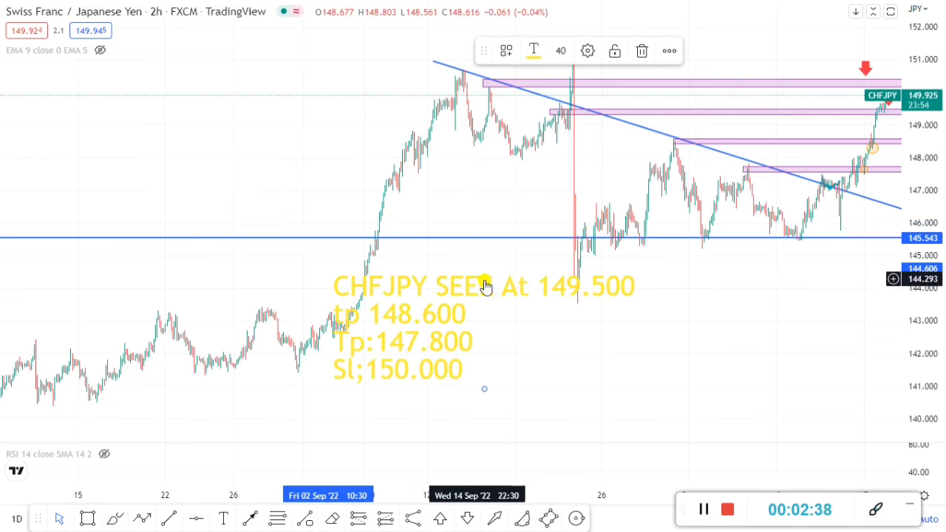
scroll(495, 321, down, 1)
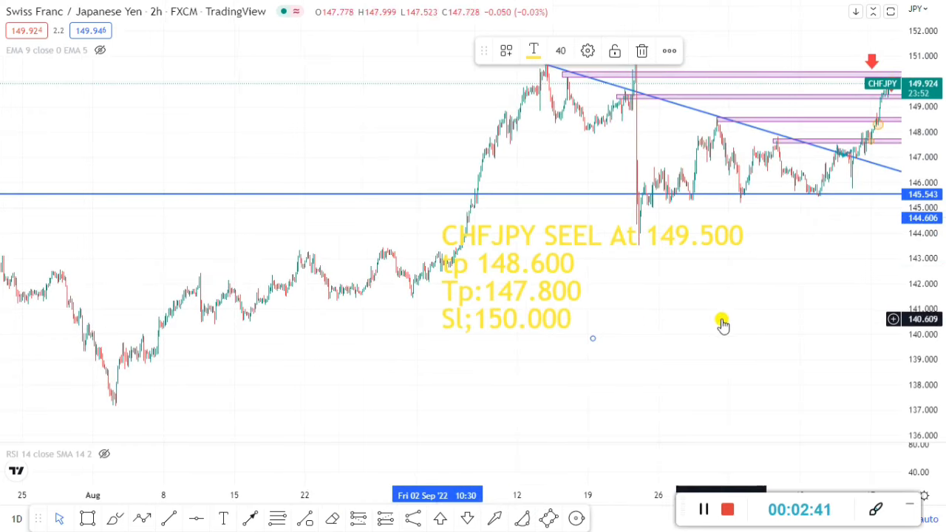
scroll(708, 290, down, 1)
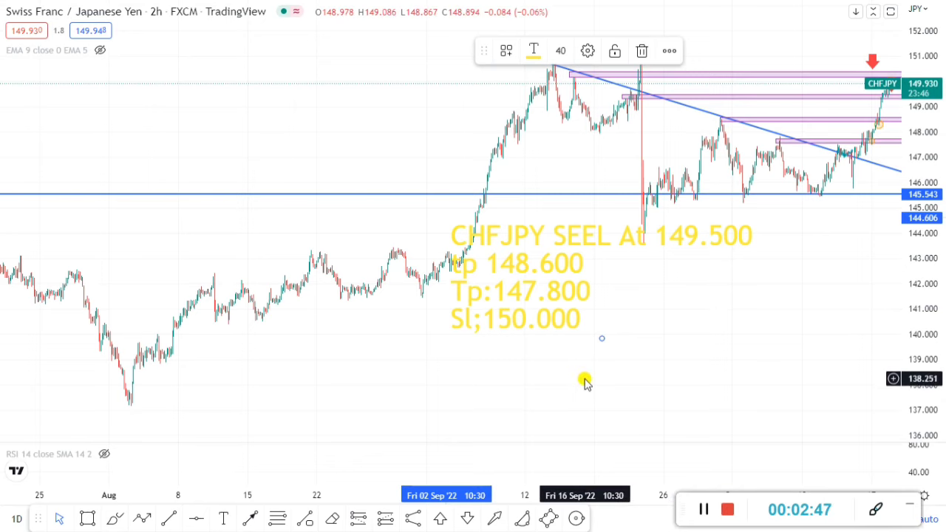
Step: Delete the yellow CHFJPY sell label and pan the chart to show the latest bars
click(643, 53)
drag(714, 344, 383, 337)
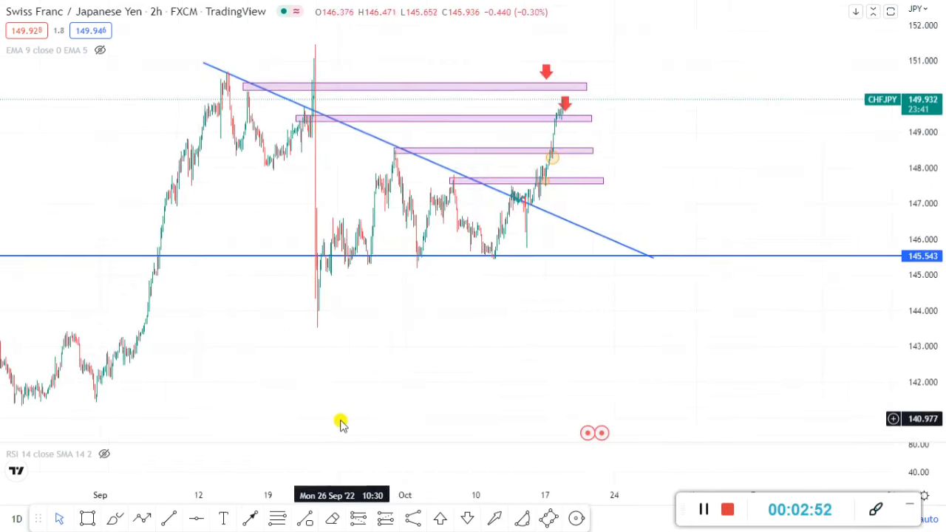
right_click(691, 118)
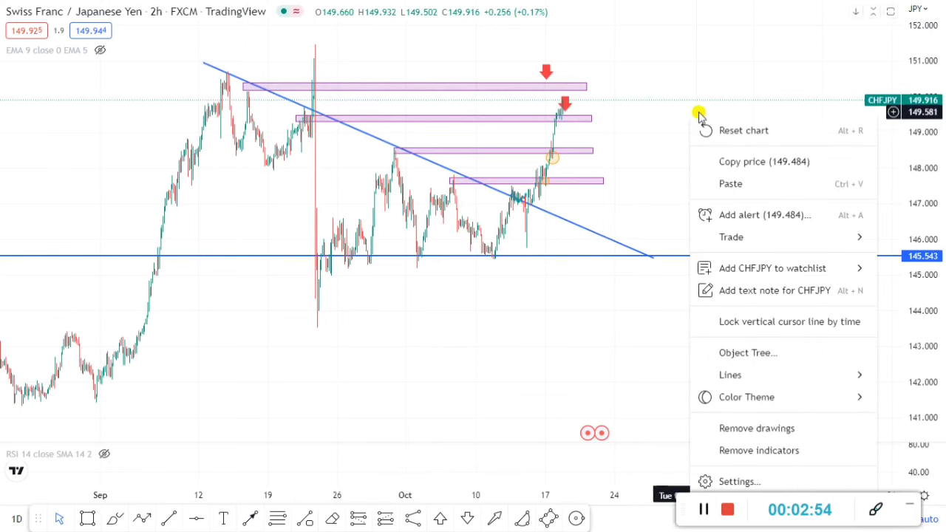
scroll(730, 186, up, 3)
scroll(729, 136, down, 2)
drag(691, 118, 478, 52)
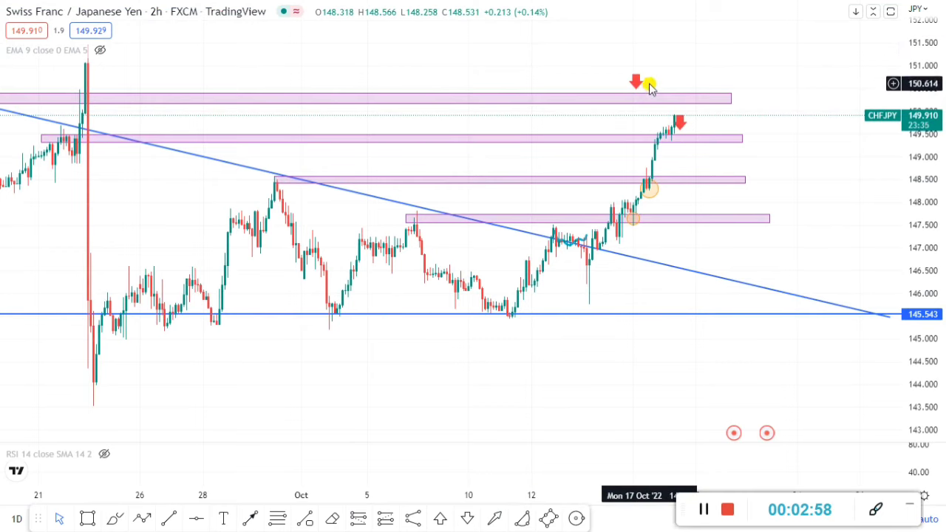
scroll(651, 86, down, 3)
scroll(587, 70, down, 5)
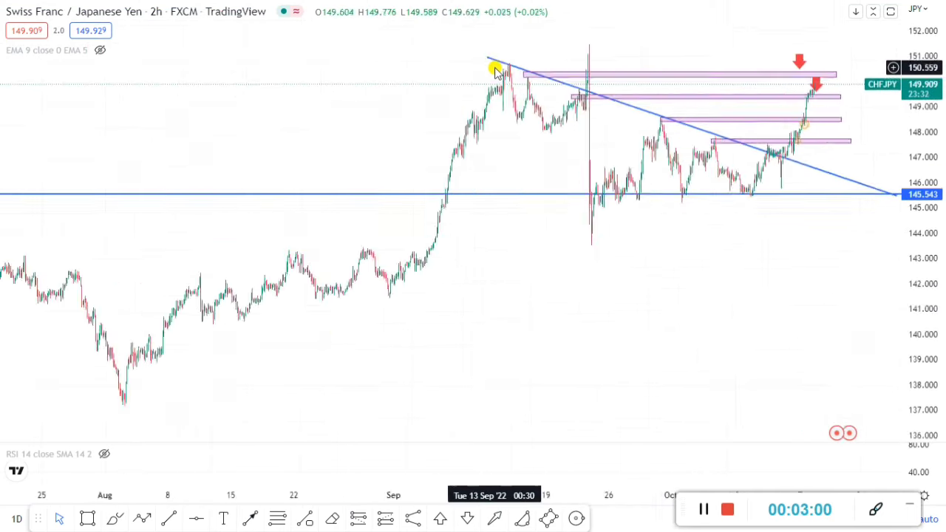
scroll(658, 222, up, 5)
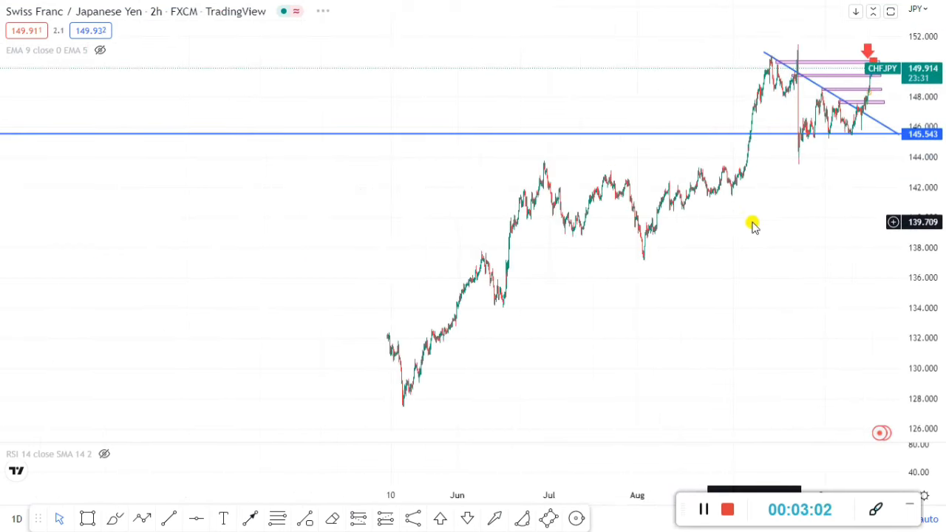
scroll(679, 259, up, 5)
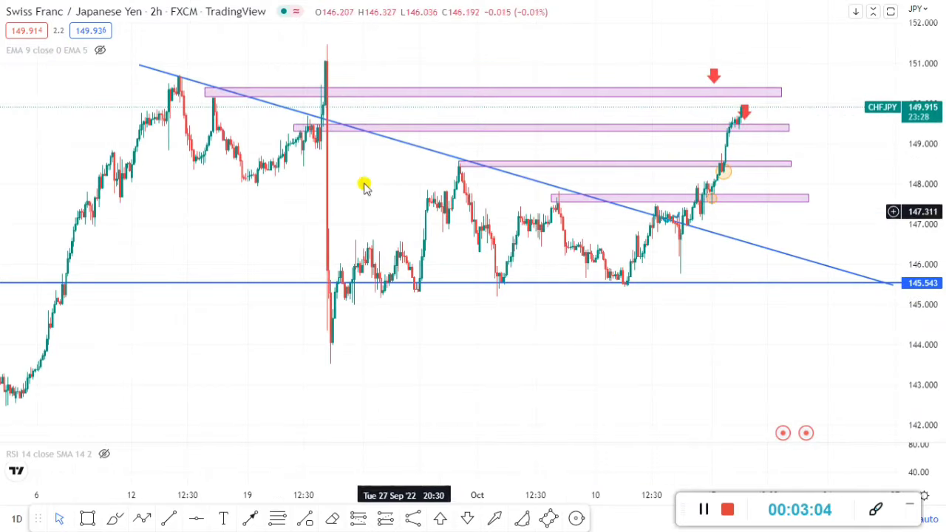
Step: Brush five short cyan strokes above the left highs, the spike top and right of the latest candles
click(119, 519)
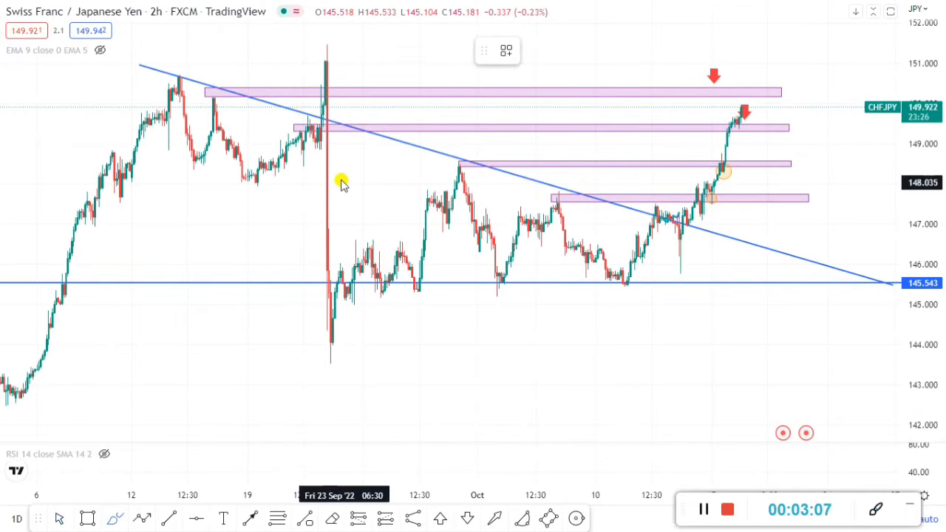
mouse_move(201, 105)
mouse_down()
mouse_move(222, 97)
mouse_move(192, 84)
mouse_move(215, 60)
mouse_up()
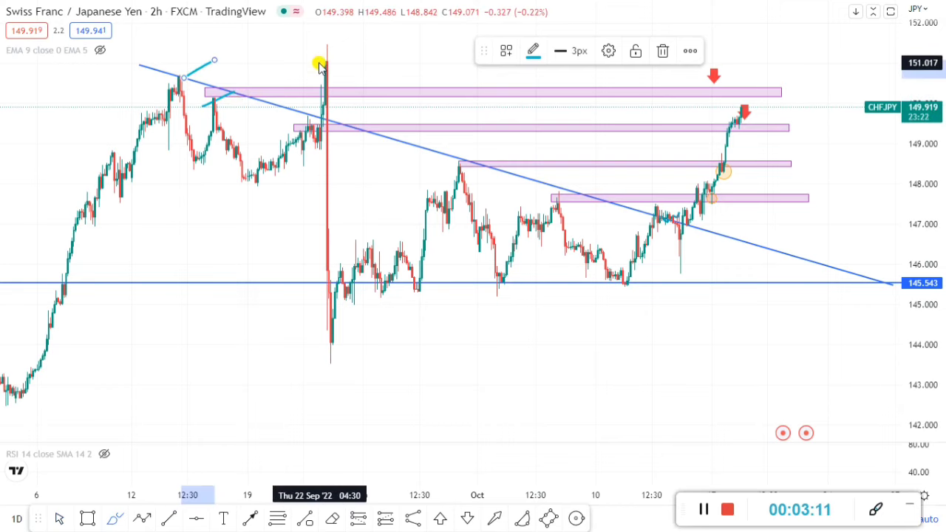
drag(325, 60, 358, 49)
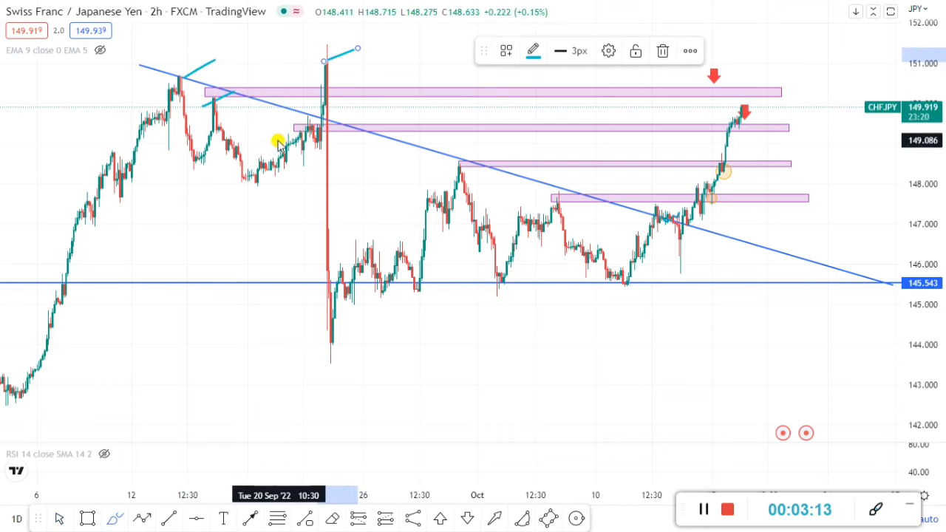
drag(799, 128, 822, 127)
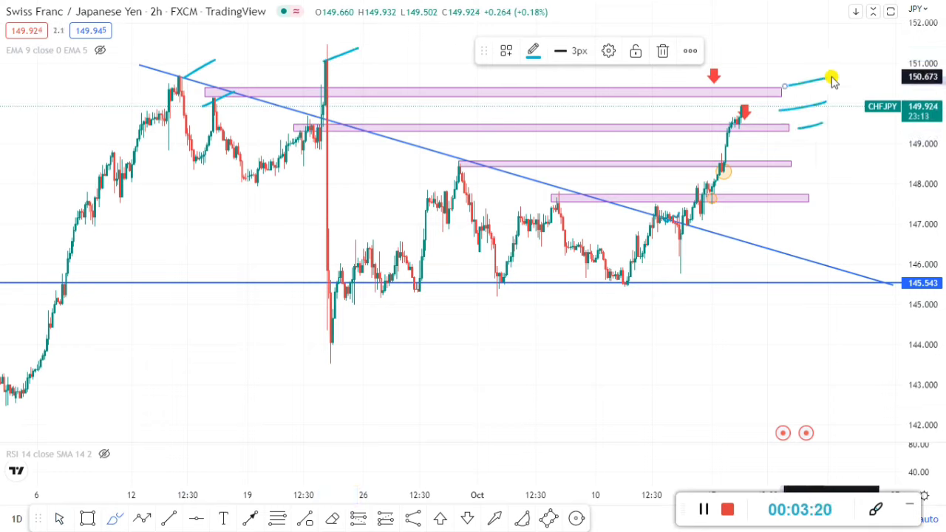
drag(832, 80, 831, 76)
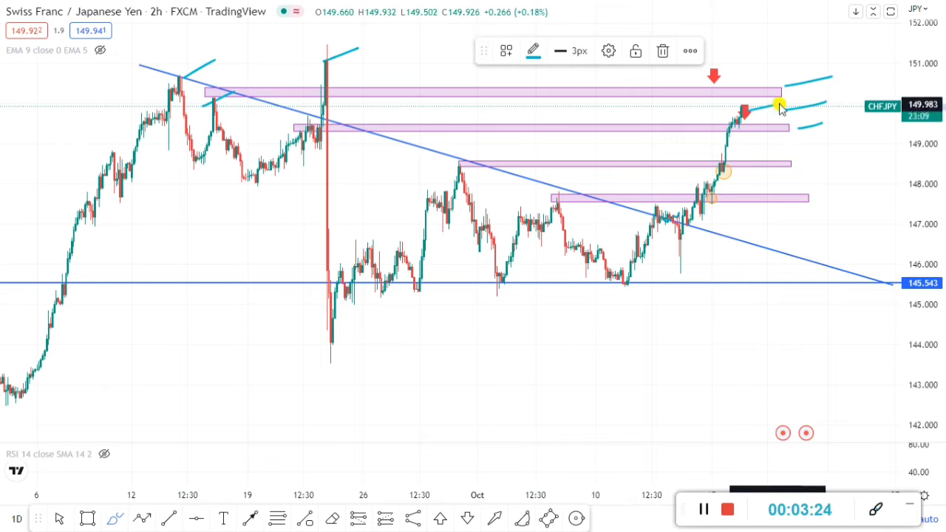
drag(721, 77, 775, 72)
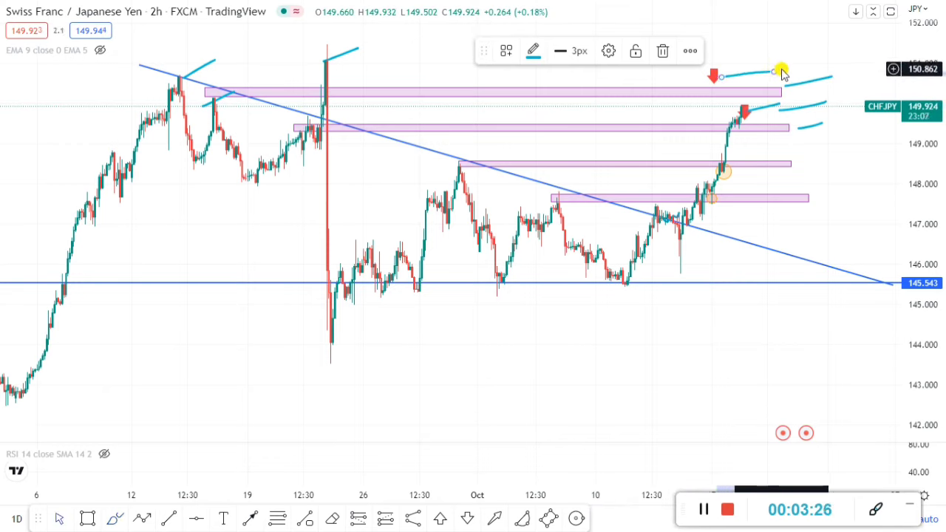
scroll(667, 186, up, 3)
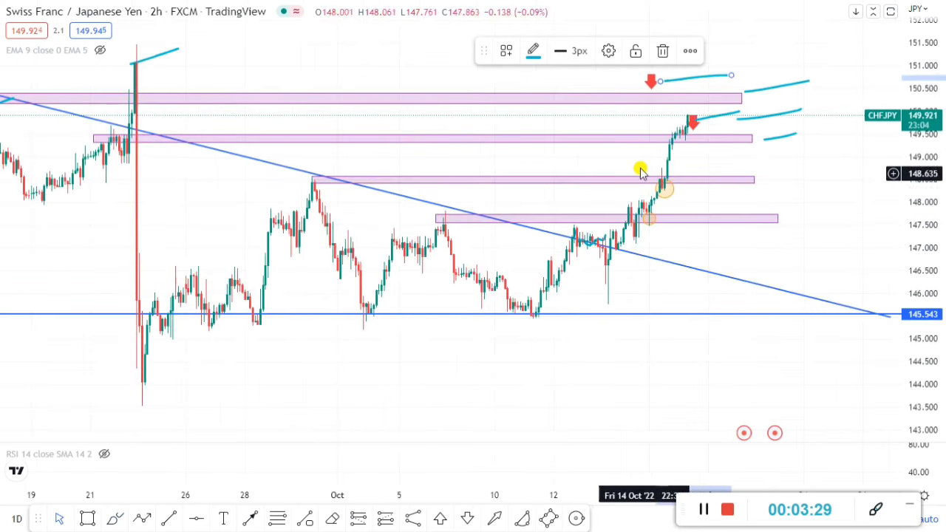
scroll(636, 175, down, 1)
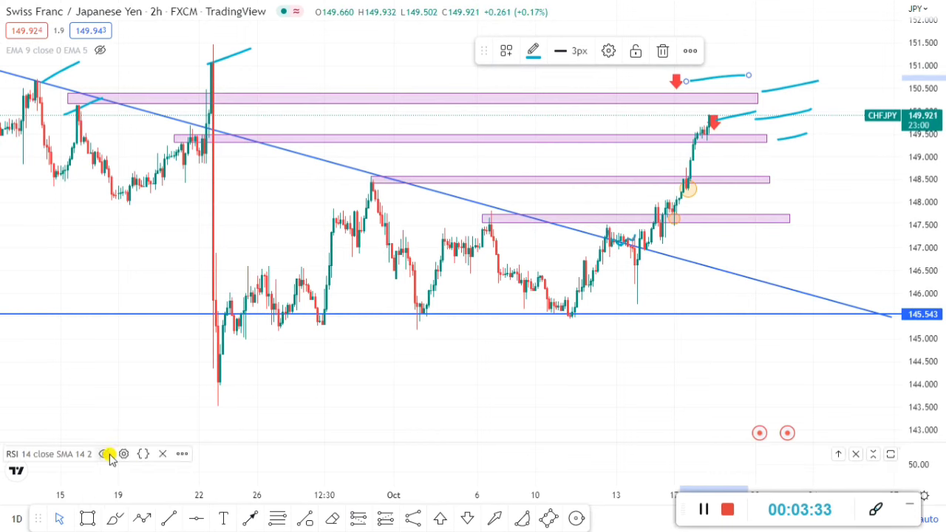
Step: Briefly enlarge the RSI pane, then remove the RSI indicator from the CHFJPY 2h chart
scroll(333, 370, down, 3)
scroll(143, 437, down, 2)
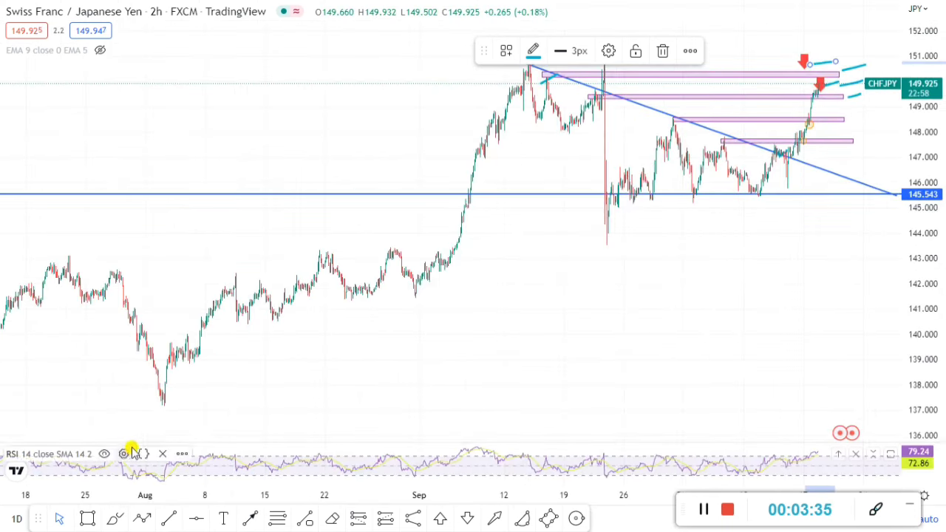
drag(131, 444, 190, 313)
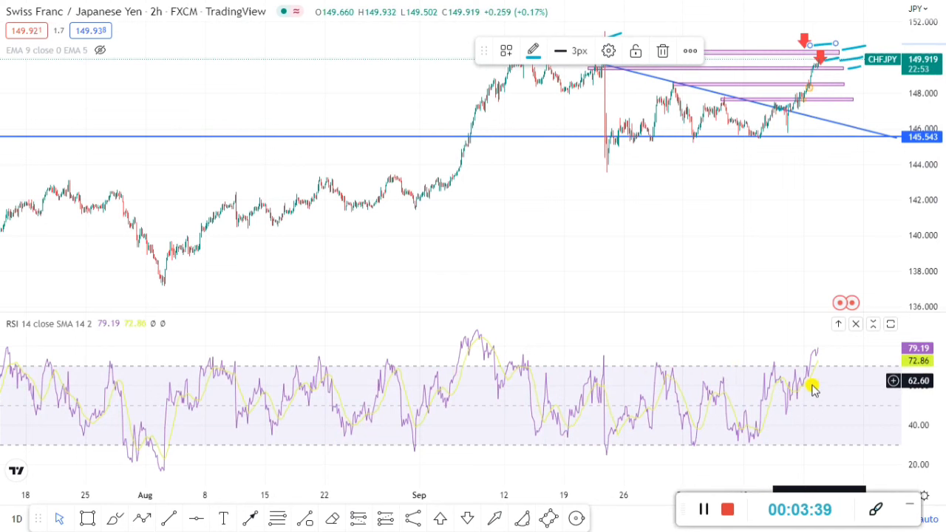
scroll(788, 402, up, 3)
scroll(766, 398, up, 1)
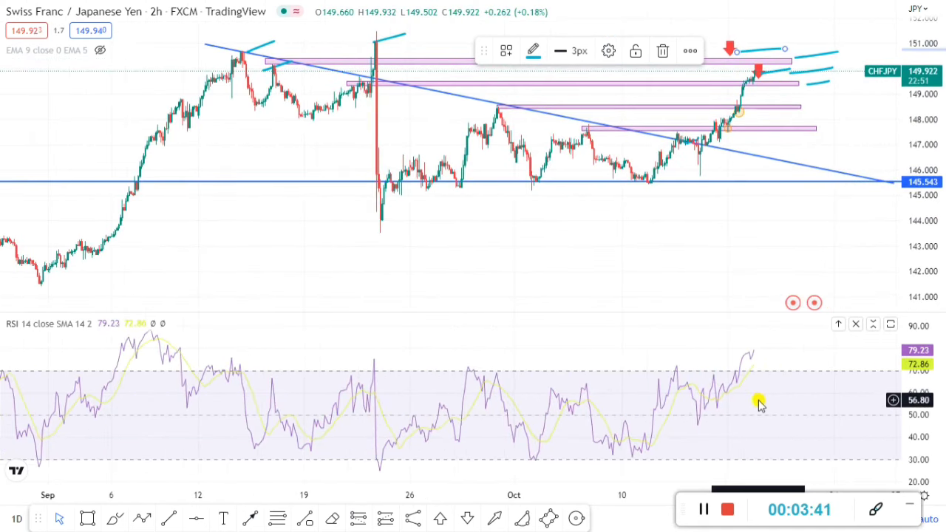
scroll(747, 405, up, 2)
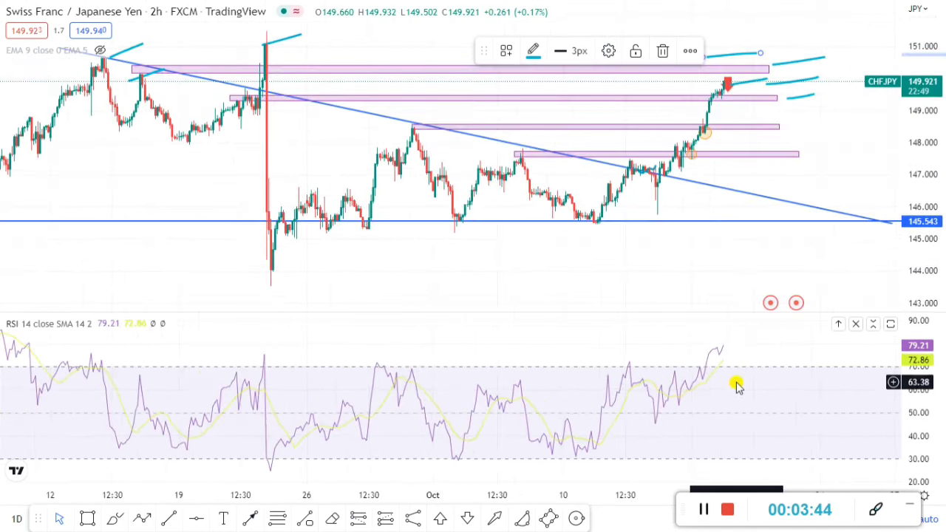
scroll(723, 392, up, 2)
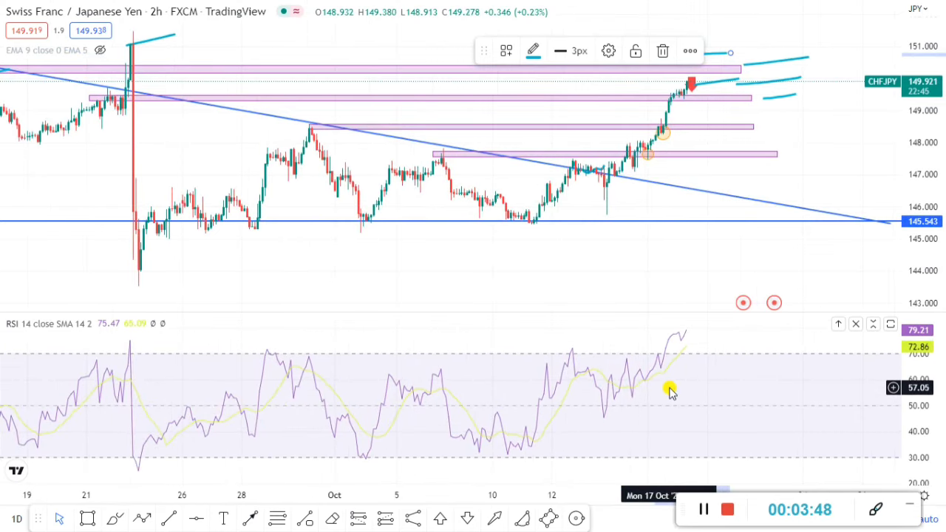
scroll(711, 348, down, 3)
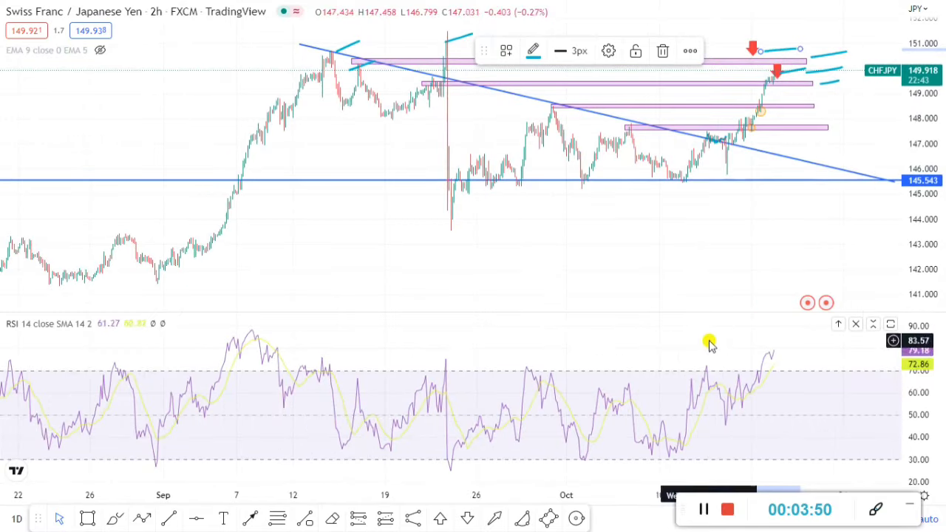
click(855, 326)
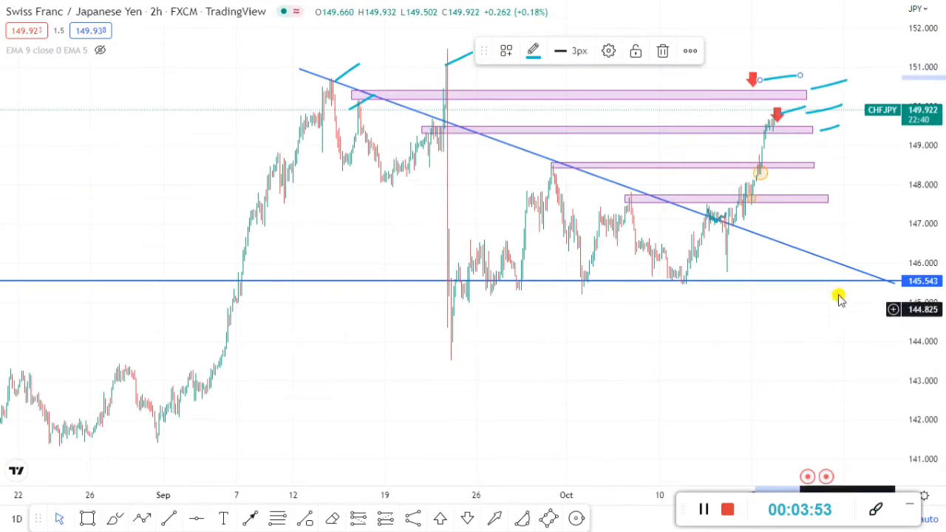
Step: Lower the top pink zone's bottom edge slightly
scroll(599, 306, up, 4)
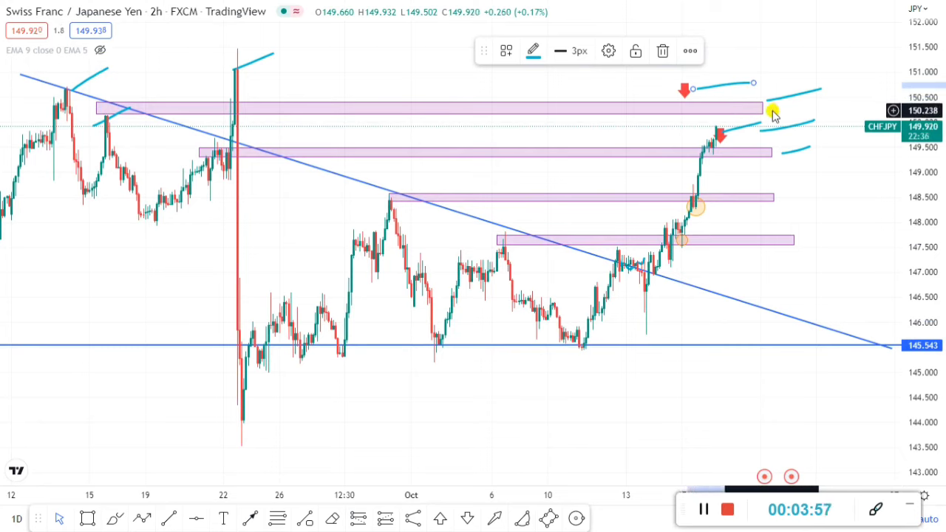
drag(769, 113, 769, 118)
click(693, 98)
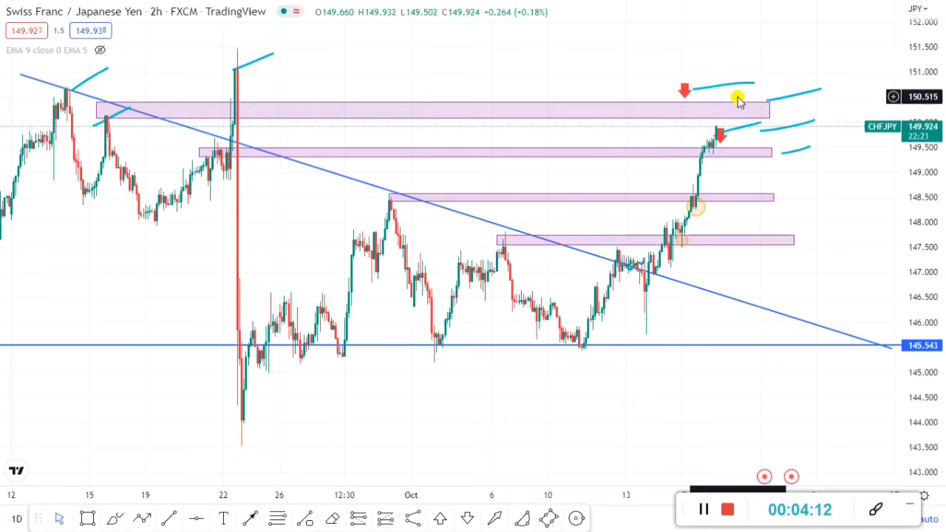
Step: Stretch the 148.50 pink zone a little further right past the latest candles
scroll(703, 133, right, 3)
scroll(697, 144, down, 3)
scroll(714, 154, up, 3)
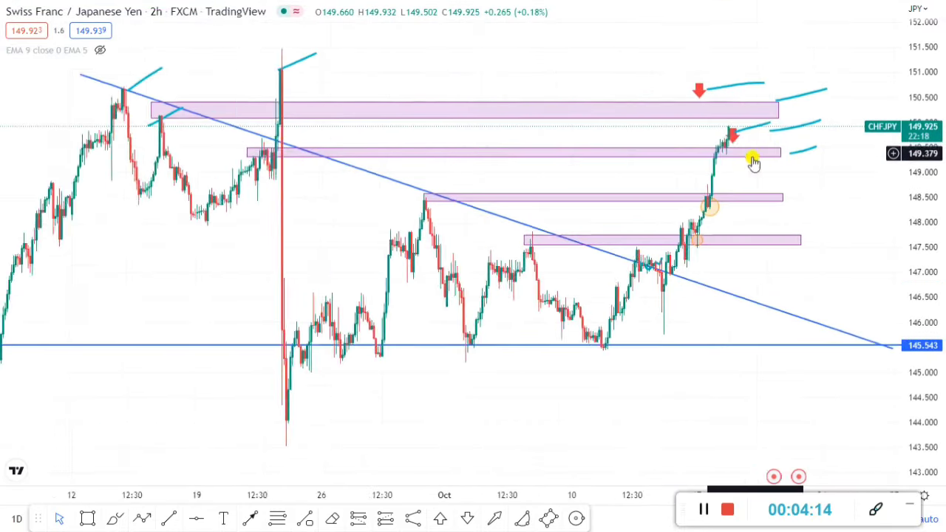
scroll(758, 153, up, 2)
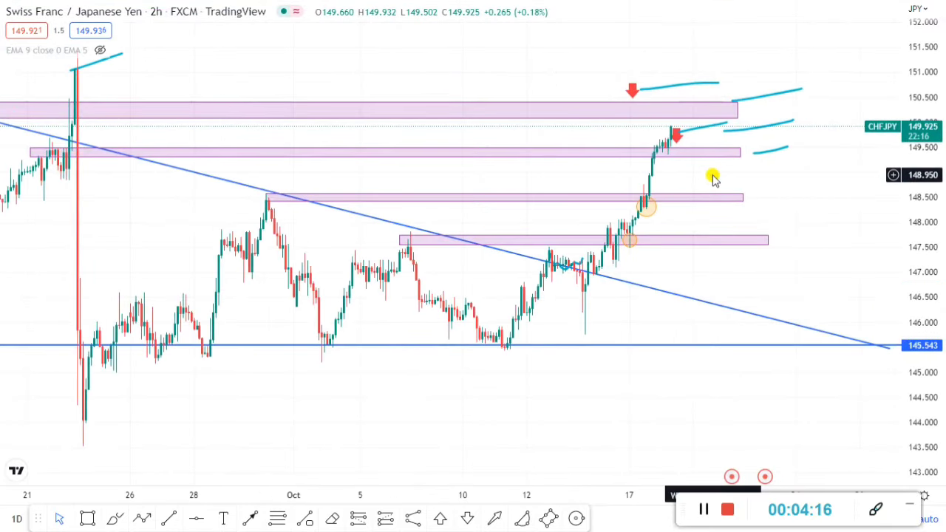
scroll(675, 192, up, 2)
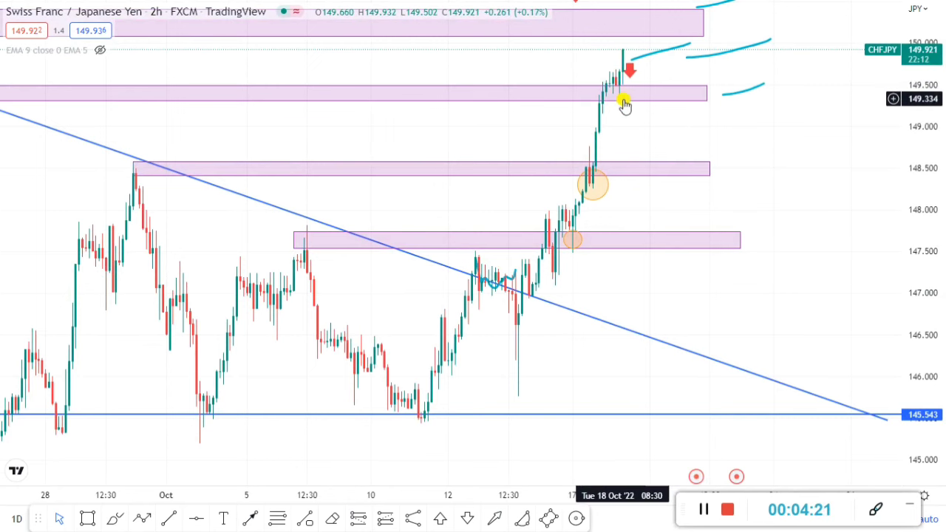
scroll(625, 104, down, 2)
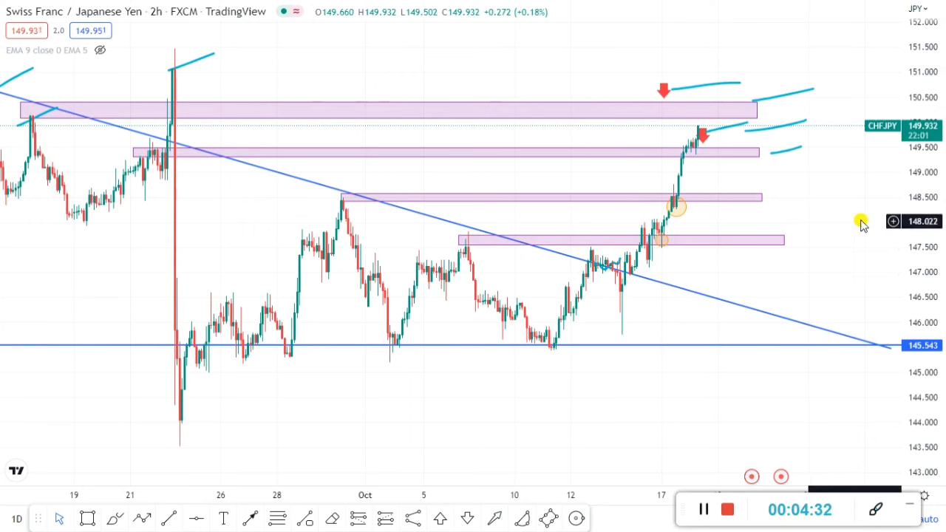
scroll(791, 213, down, 5)
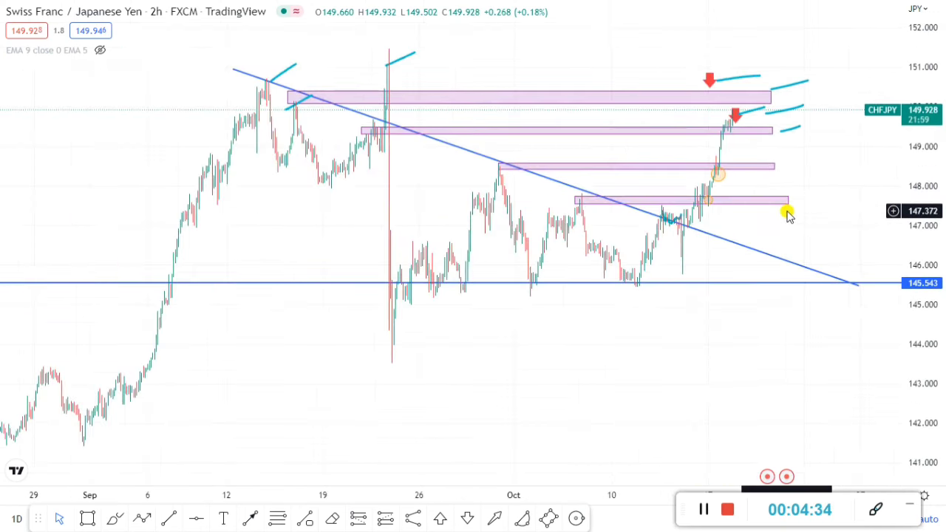
scroll(776, 246, up, 3)
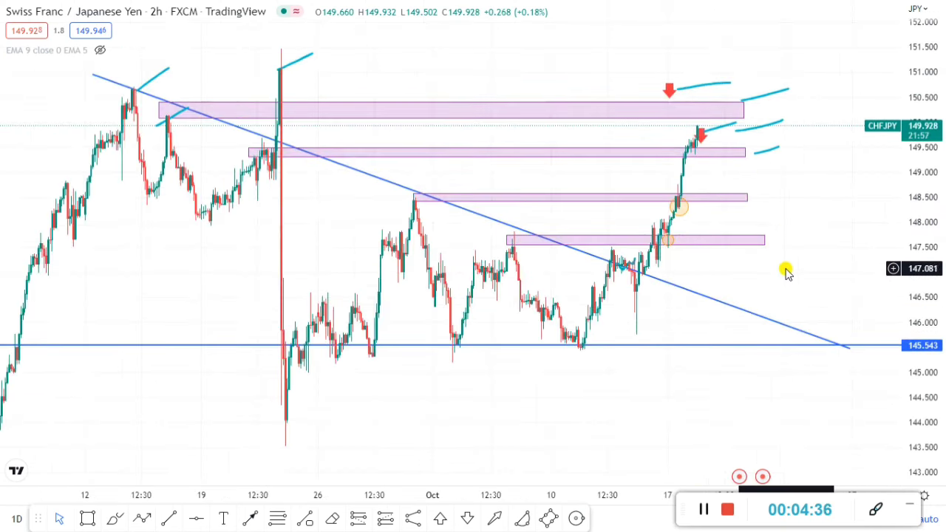
scroll(778, 279, up, 3)
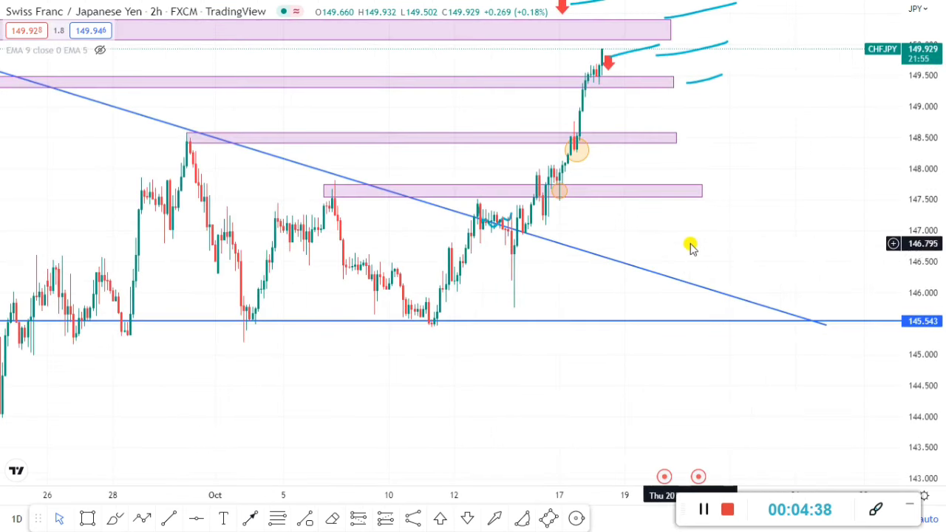
drag(677, 137, 693, 138)
click(743, 171)
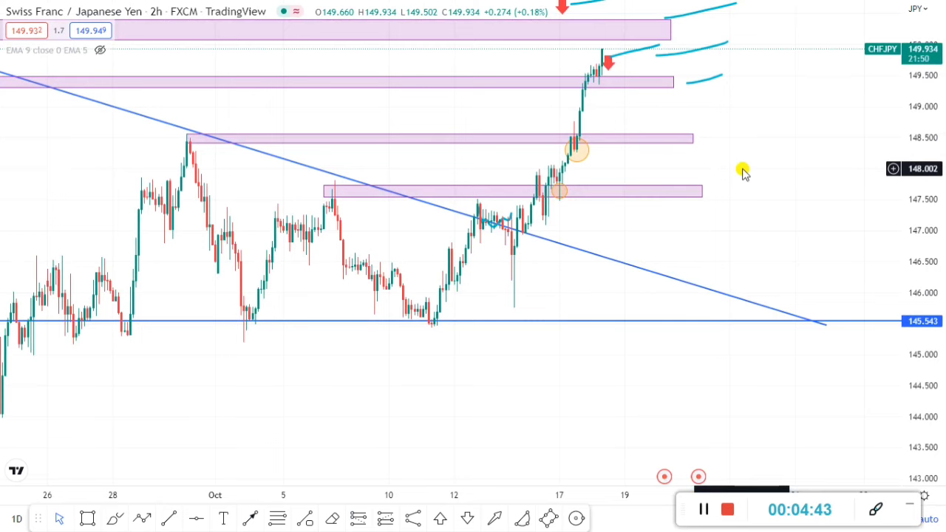
scroll(743, 171, up, 3)
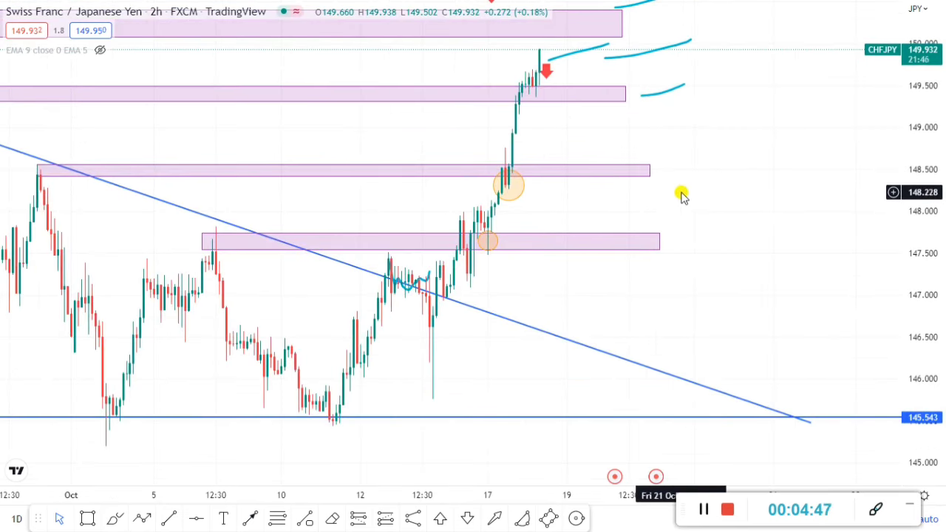
Step: Extend the 148.50 zone slightly further right
mouse_move(645, 179)
drag(647, 176, 663, 177)
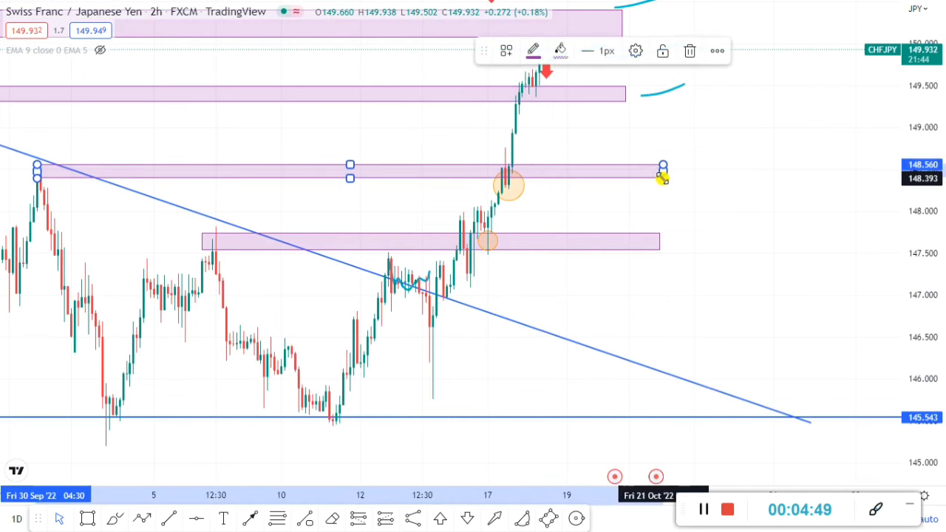
click(701, 203)
scroll(703, 205, down, 3)
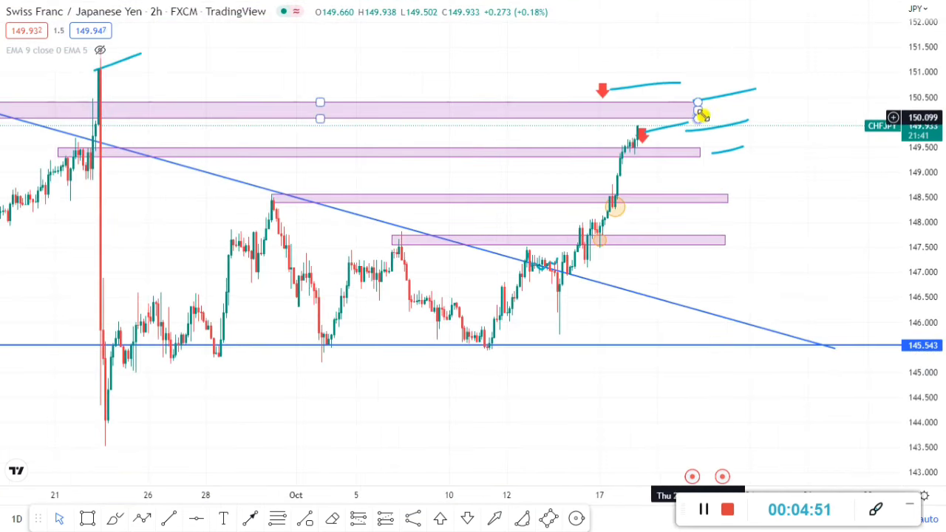
Step: Add horizontal levels at 151.193 at the spike top and at 150.432
click(757, 89)
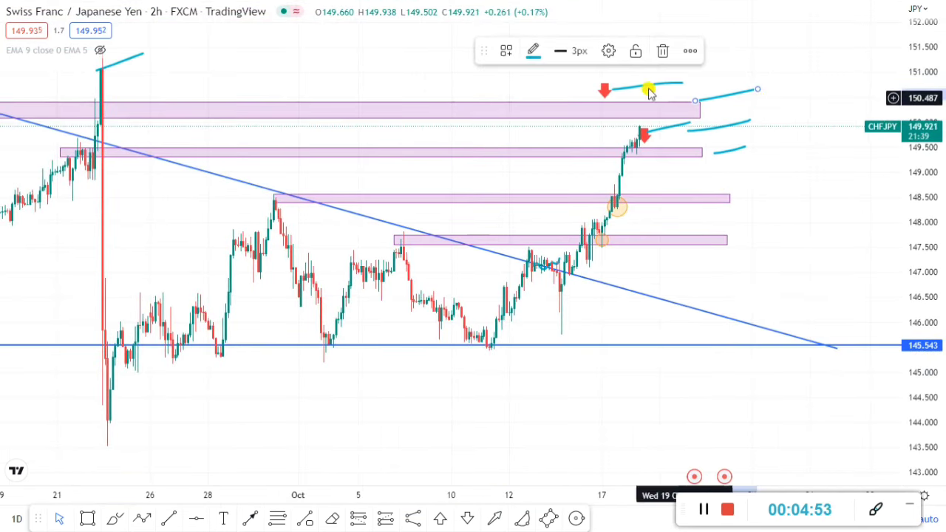
click(197, 520)
click(106, 62)
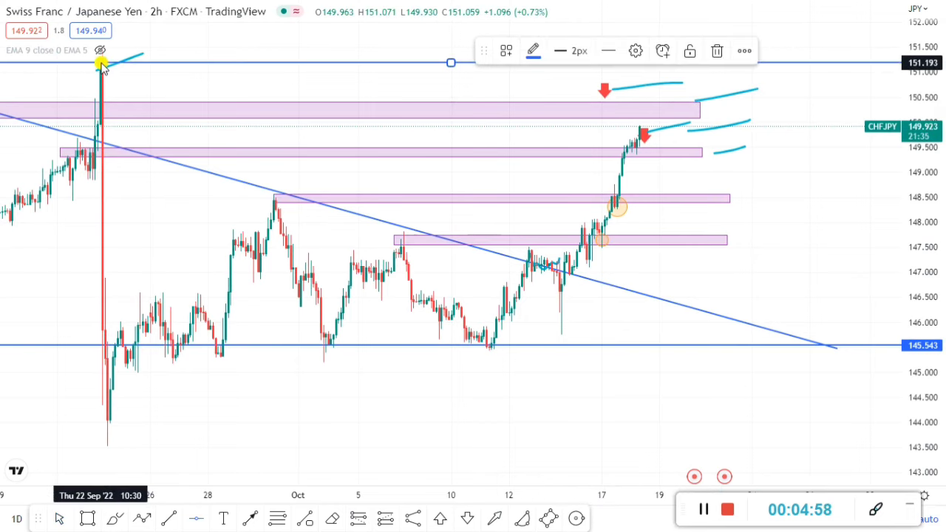
click(296, 100)
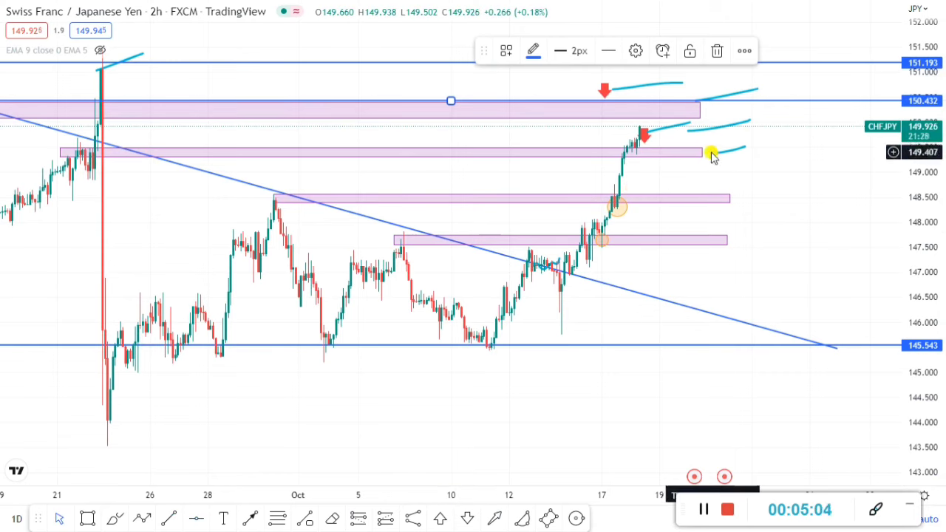
Step: Brush three short cyan strokes toward 149.6, near 148.7 and right of the 147.7 zone
click(116, 520)
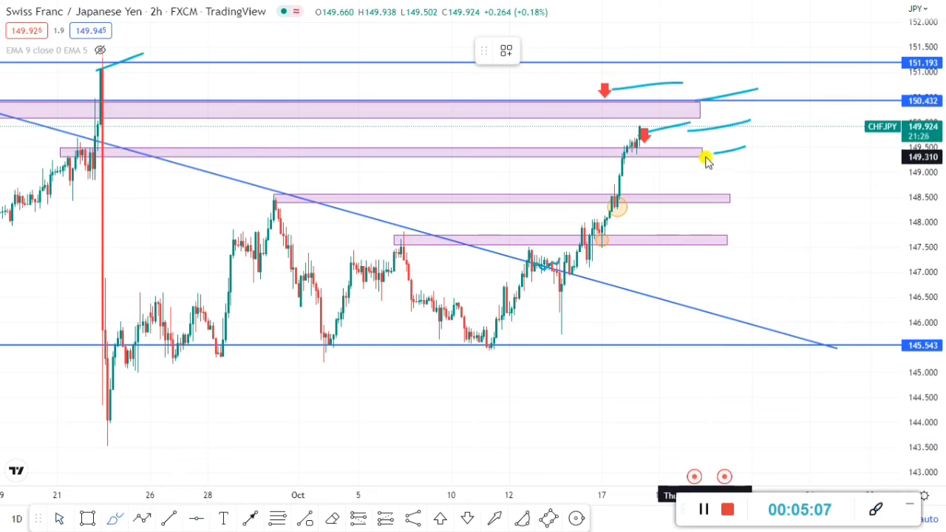
drag(698, 156, 765, 139)
drag(743, 198, 773, 189)
drag(757, 237, 786, 236)
scroll(800, 235, down, 5)
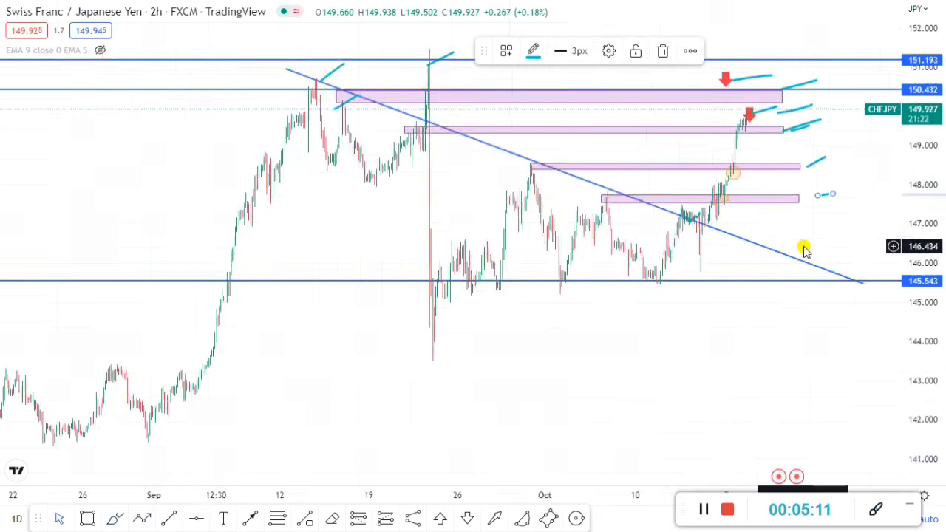
scroll(798, 301, up, 5)
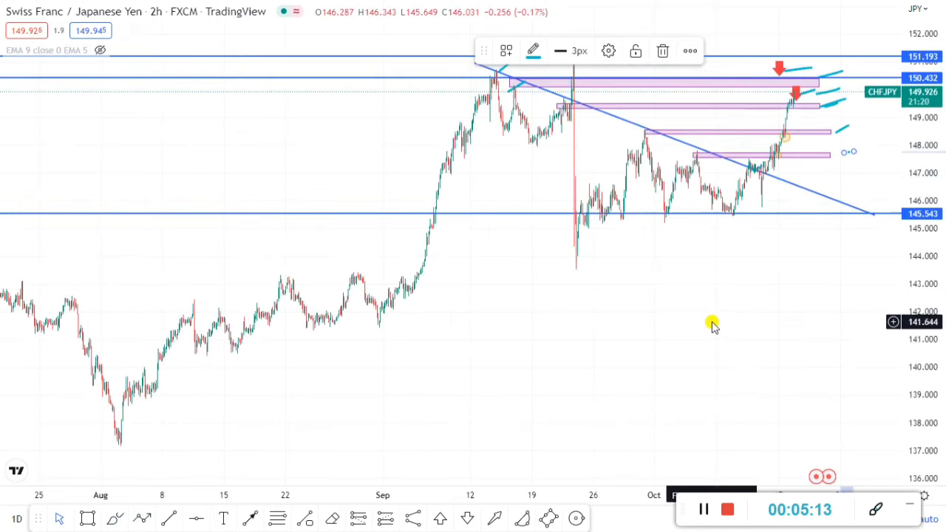
Step: Leave full screen, open the GOLD chart, reset its view and show it full screen
key(Escape)
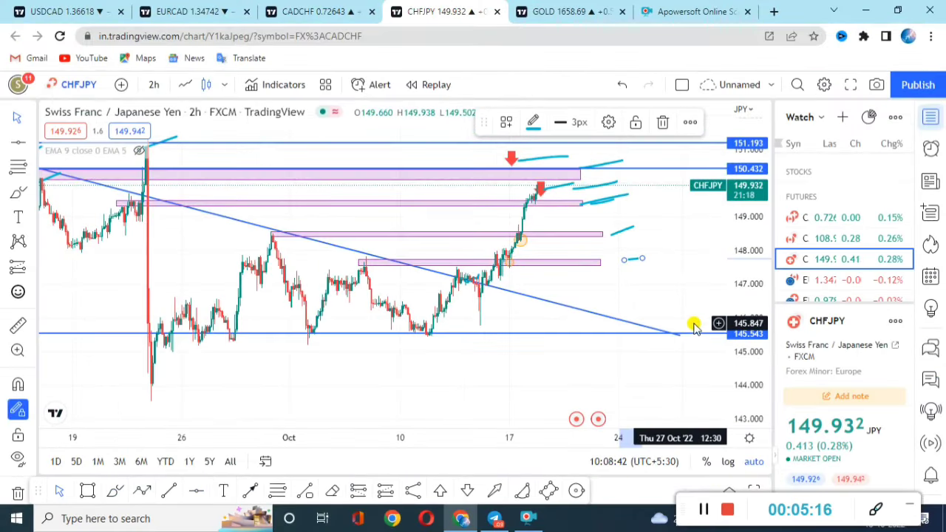
click(569, 11)
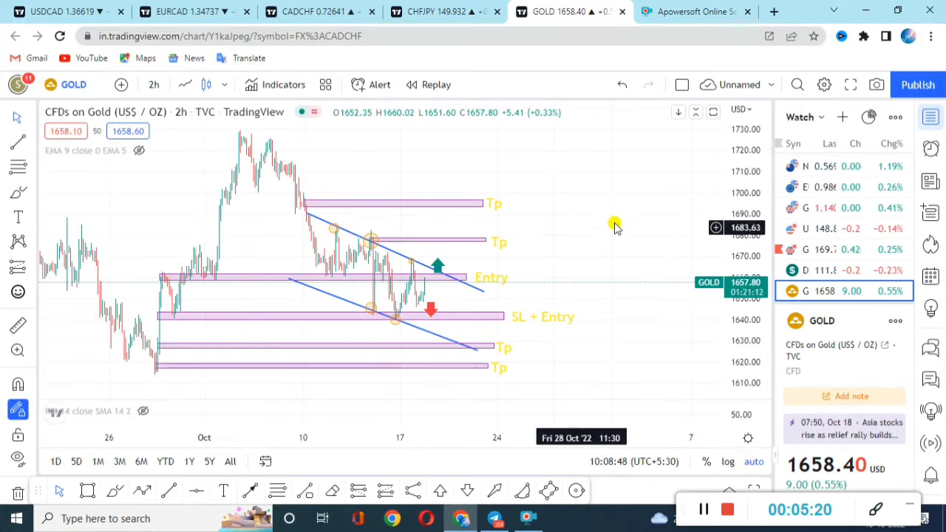
right_click(651, 190)
click(687, 138)
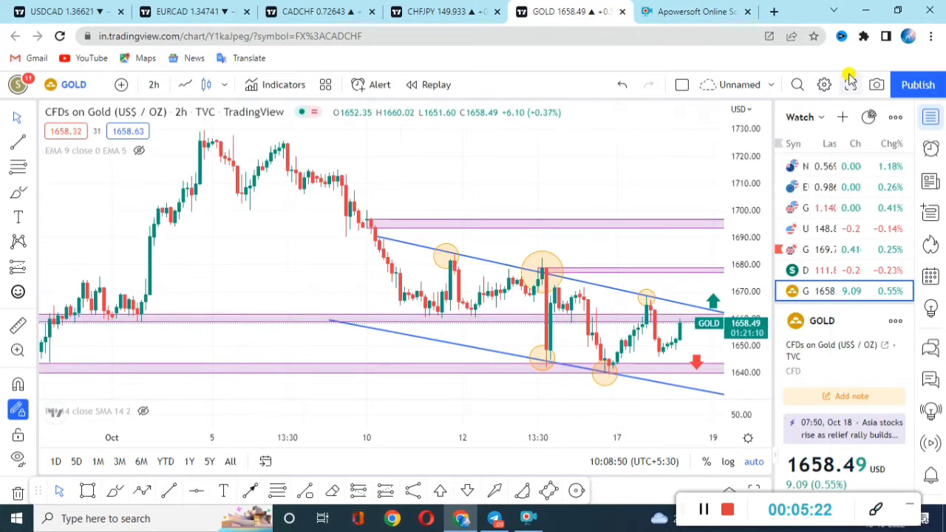
click(851, 84)
Step: Pan and reset the Gold chart so its Tp, Entry and SL zones are in view
drag(771, 112, 505, 108)
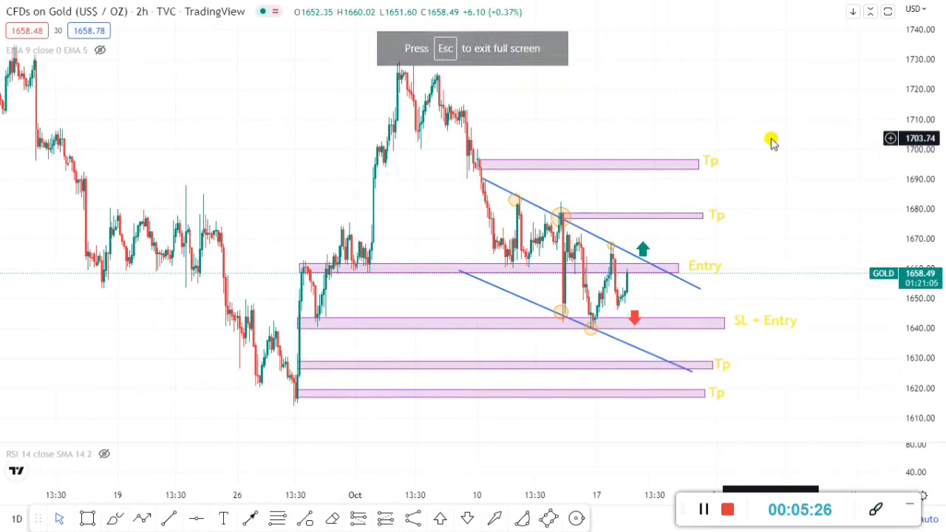
right_click(795, 139)
click(816, 155)
scroll(389, 78, up, 3)
scroll(382, 84, down, 4)
scroll(823, 137, up, 2)
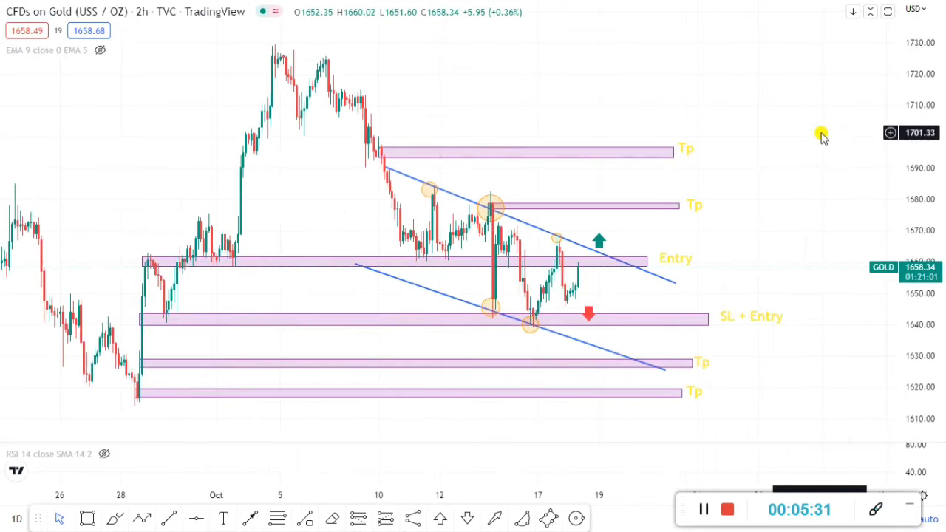
scroll(823, 139, up, 1)
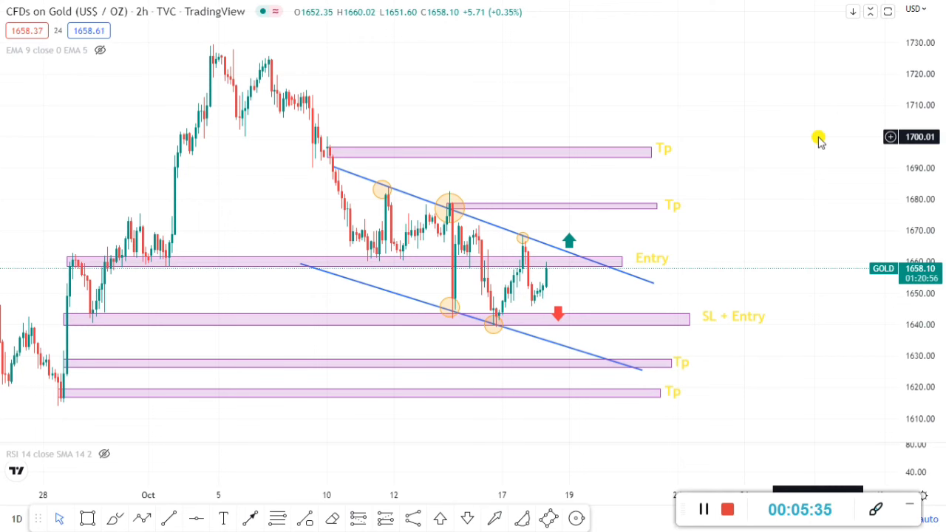
scroll(821, 188, up, 1)
scroll(823, 185, down, 2)
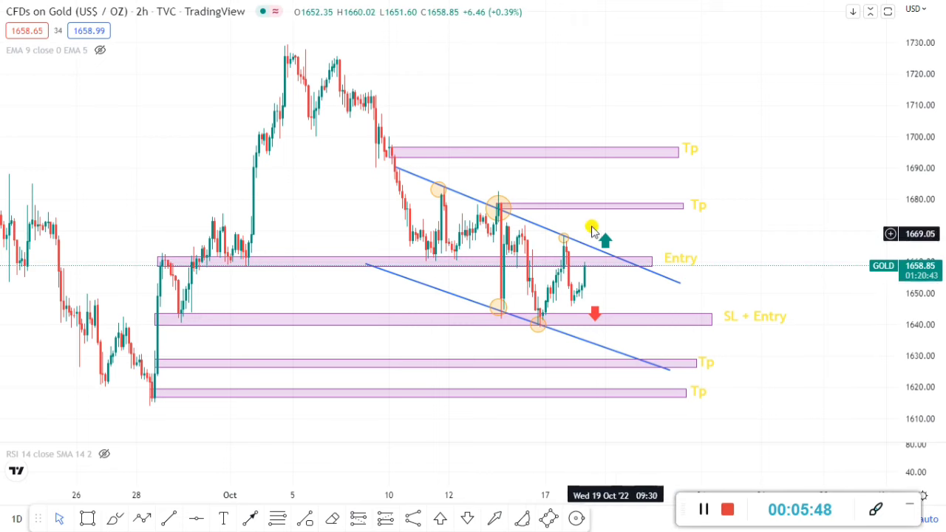
click(595, 317)
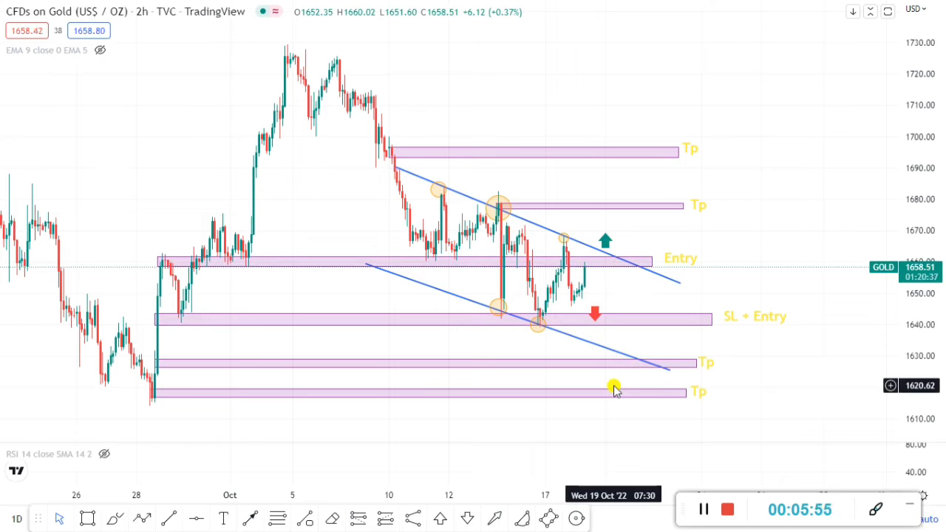
Step: Place two green up-arrows, above the Entry zone and on the recent candle peak
click(440, 519)
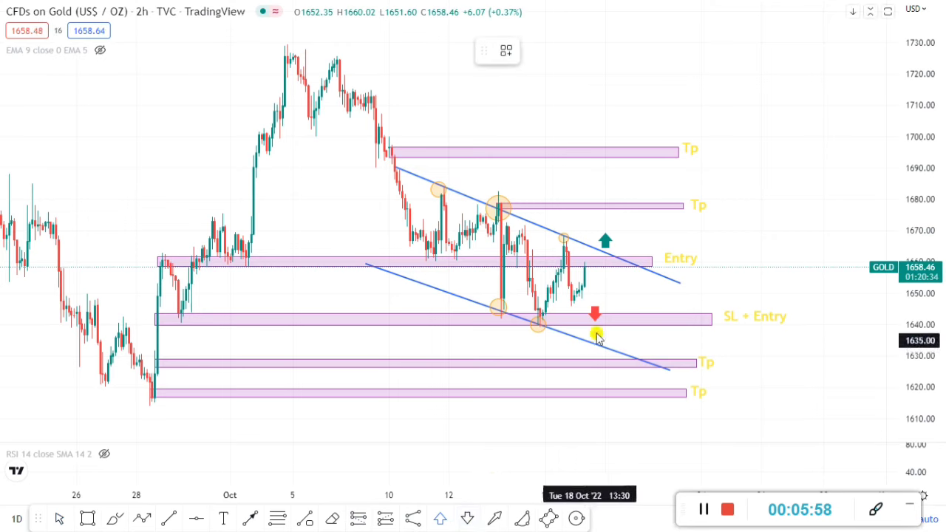
click(616, 248)
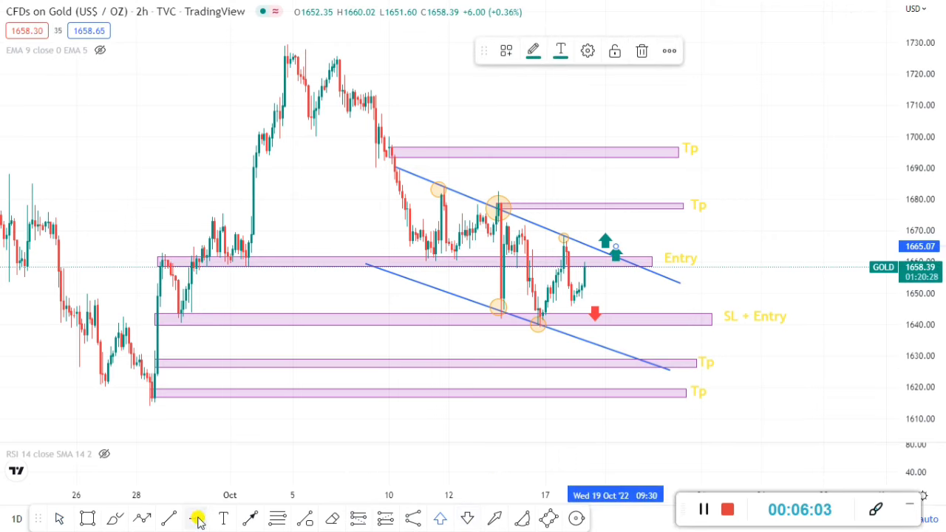
click(565, 241)
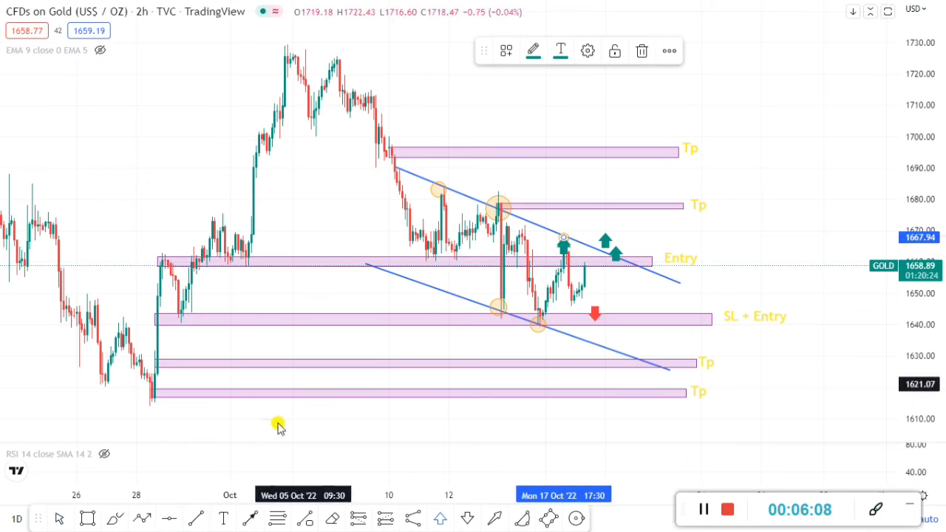
Step: Draw a trend line from the recent peak rightward at about 1668.6
click(195, 519)
click(562, 236)
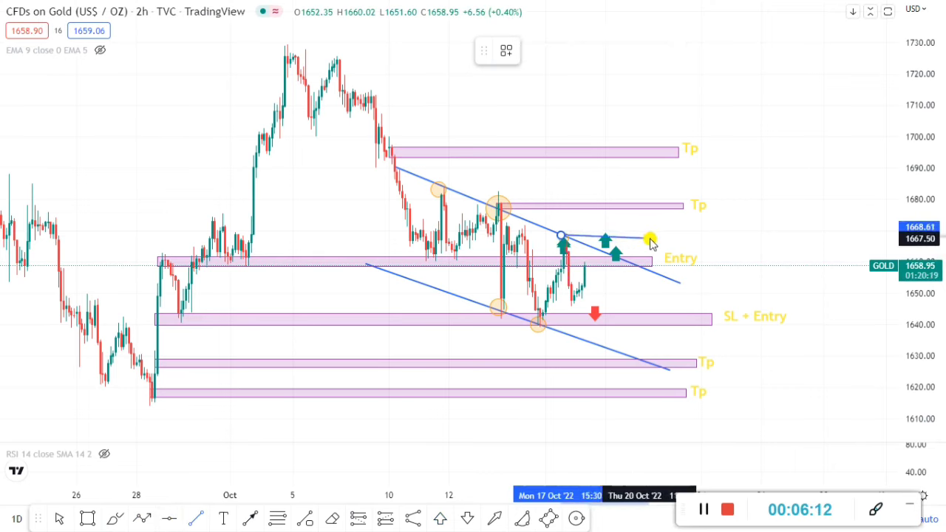
click(705, 236)
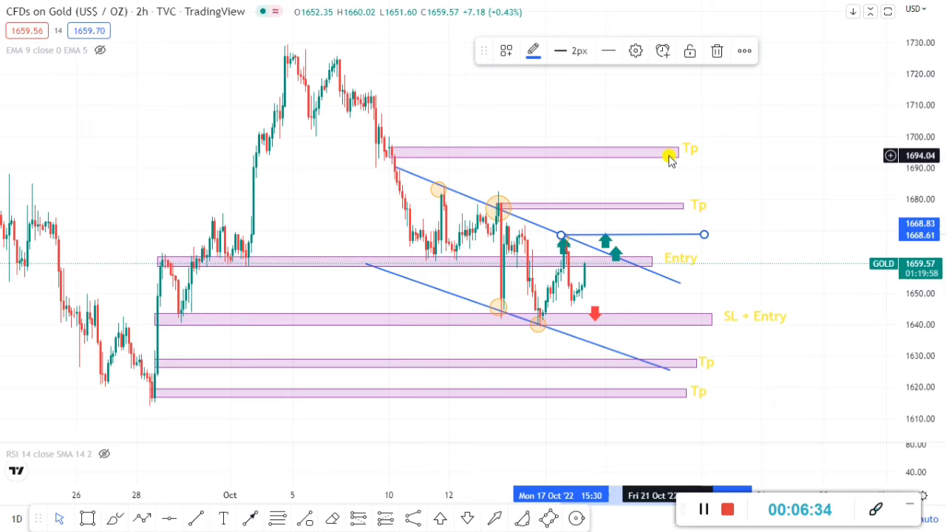
Step: Stretch the SL + Entry zone further to the right
right_click(775, 187)
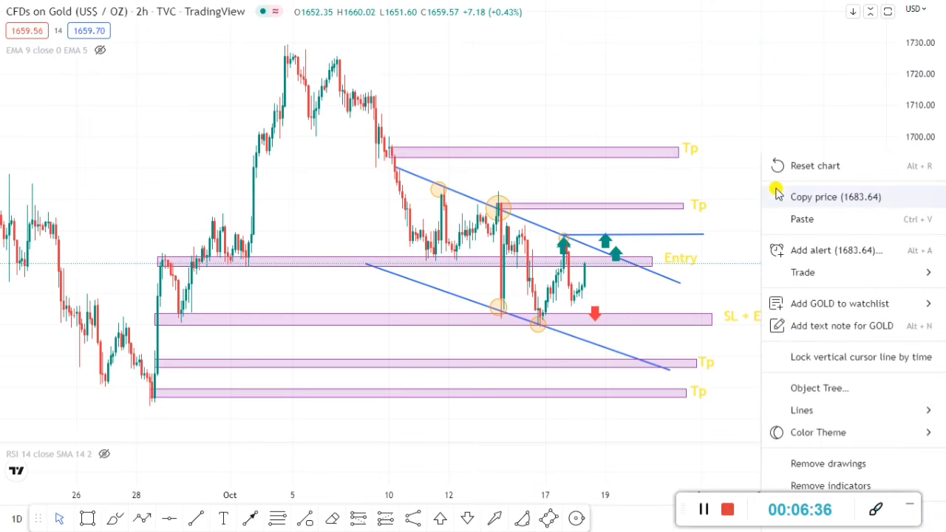
click(790, 106)
scroll(648, 148, down, 2)
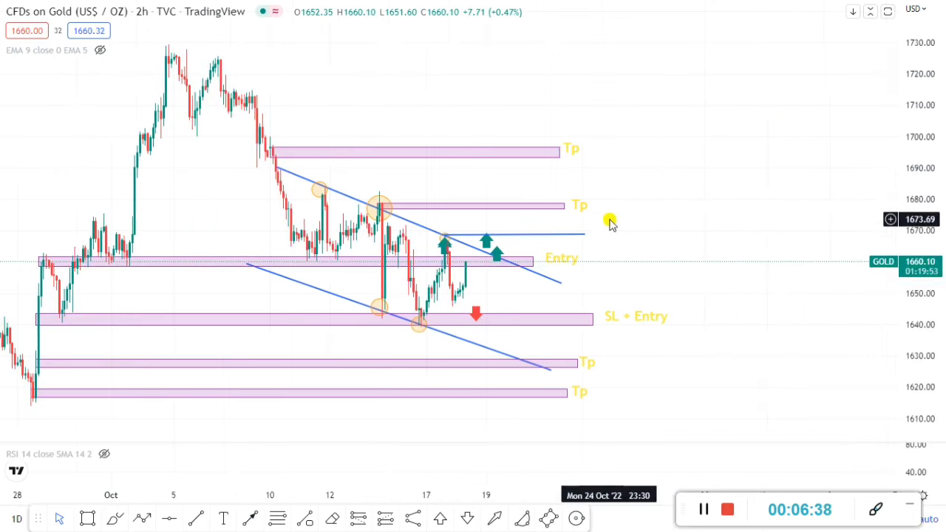
scroll(611, 222, down, 3)
scroll(729, 232, down, 2)
scroll(780, 232, up, 5)
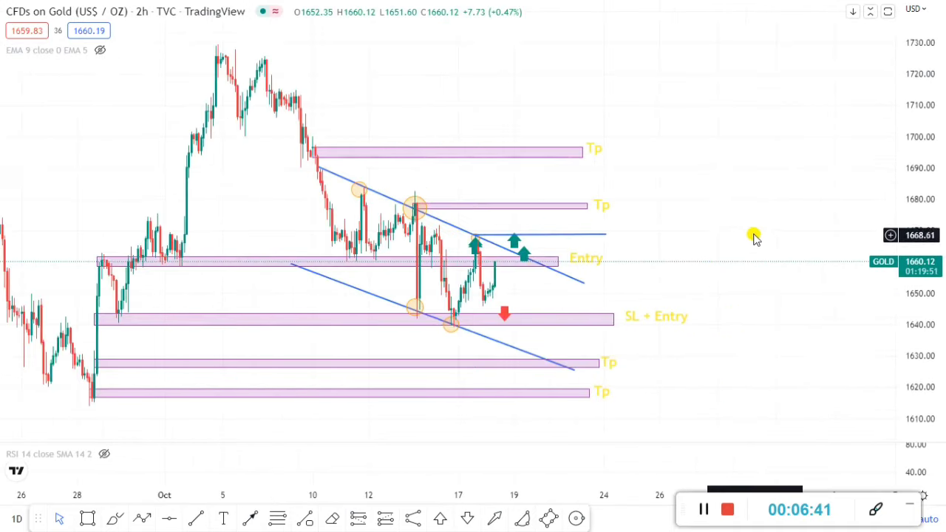
scroll(629, 266, up, 1)
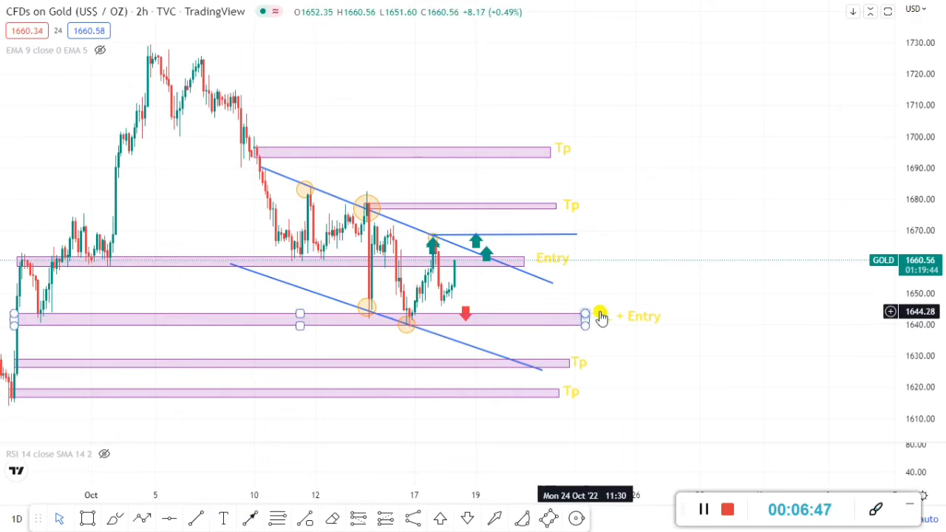
drag(583, 317, 639, 312)
Step: Pan the Gold chart to review the earlier September bars
scroll(473, 359, down, 3)
drag(481, 353, 596, 355)
scroll(83, 292, up, 2)
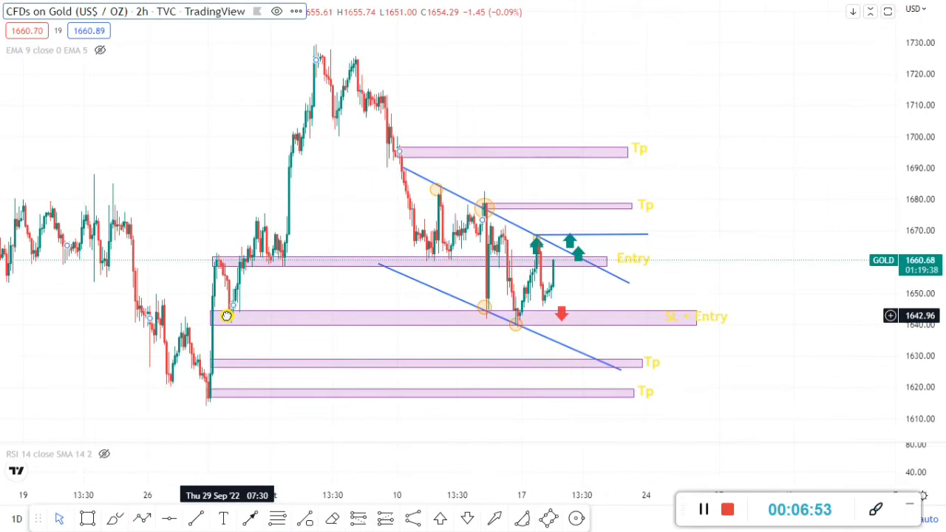
drag(228, 315, 235, 317)
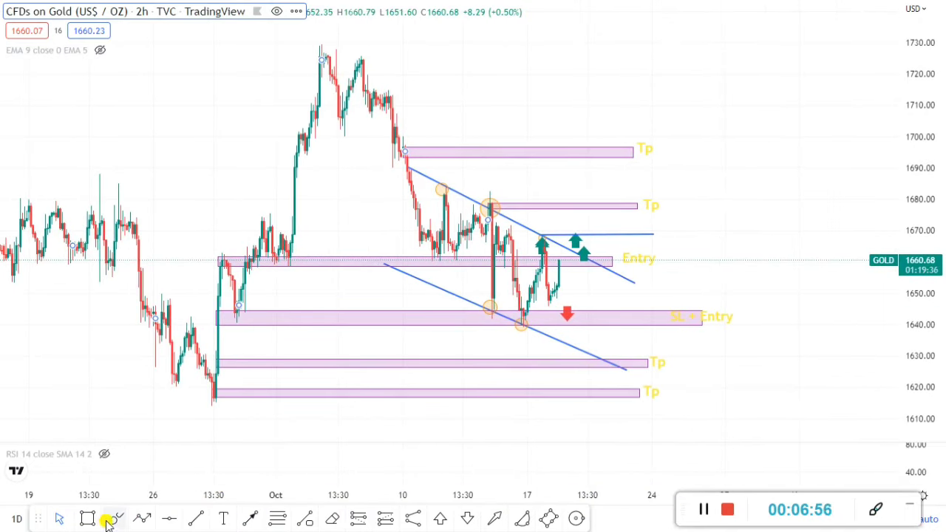
drag(227, 334, 281, 300)
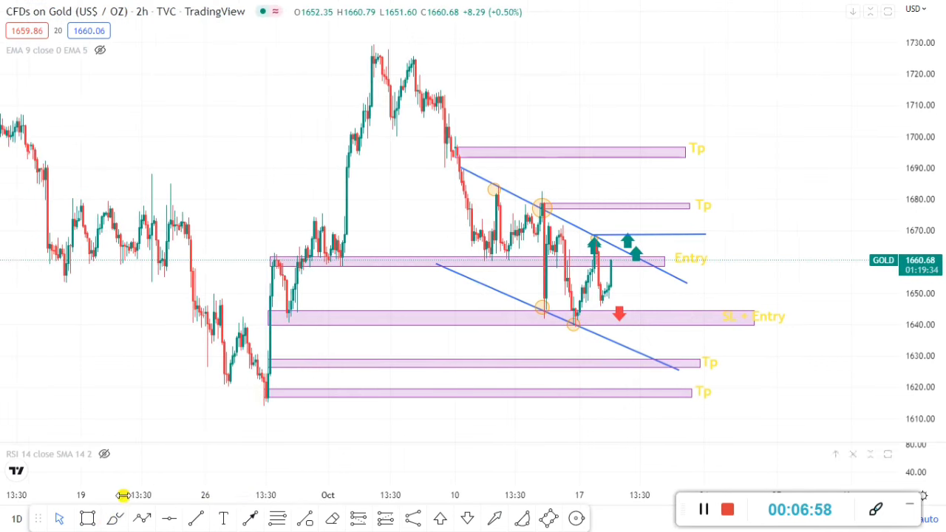
Step: Brush a cyan circle at the late-September dip and strokes along SL + Entry and Tp 1630, then exit fullscreen
click(115, 518)
mouse_move(303, 337)
mouse_down()
mouse_move(288, 294)
mouse_move(306, 330)
mouse_up()
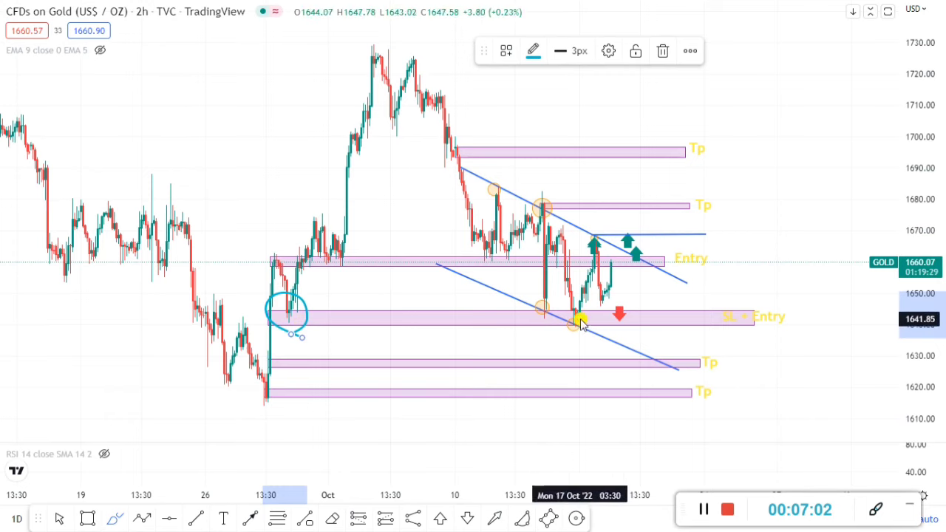
drag(571, 321, 686, 319)
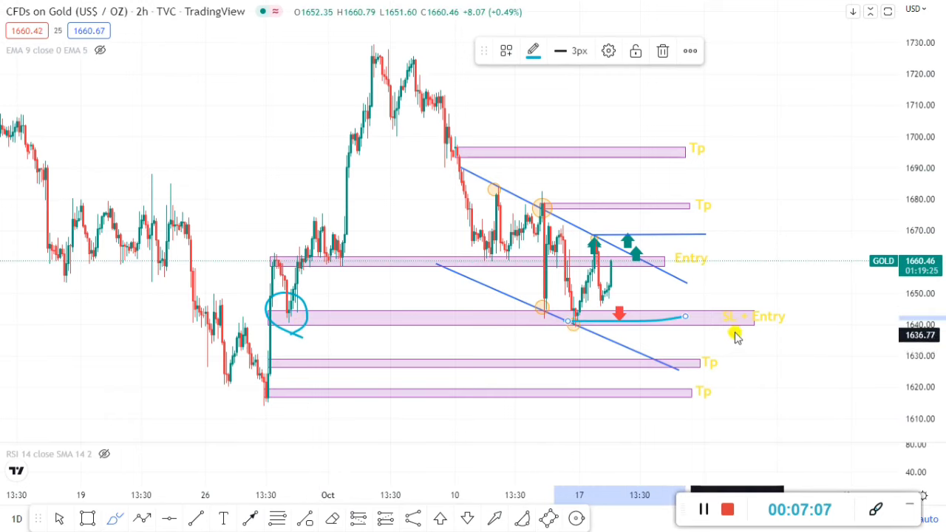
click(634, 330)
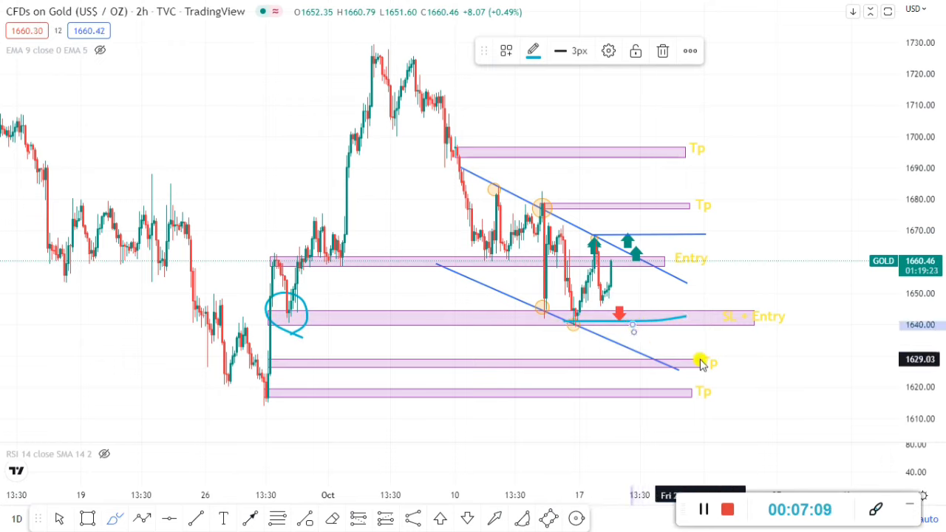
drag(701, 361, 723, 356)
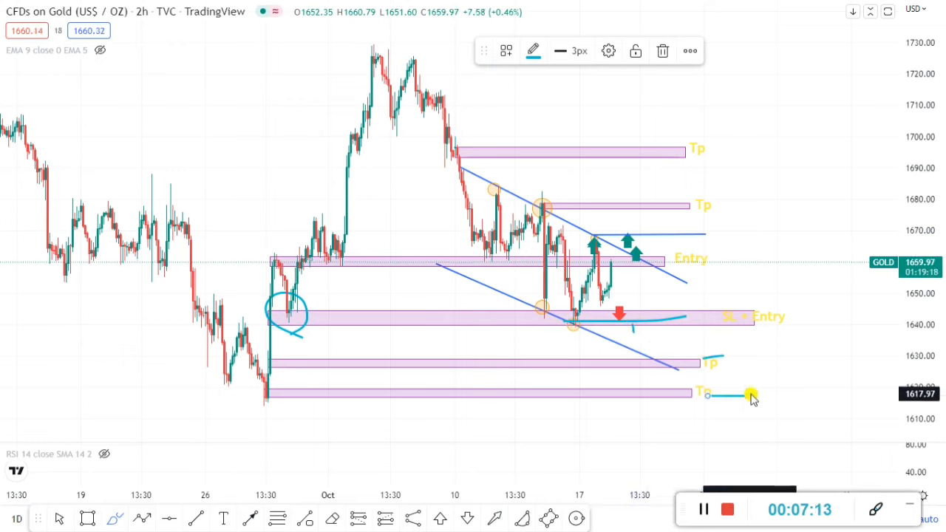
key(Escape)
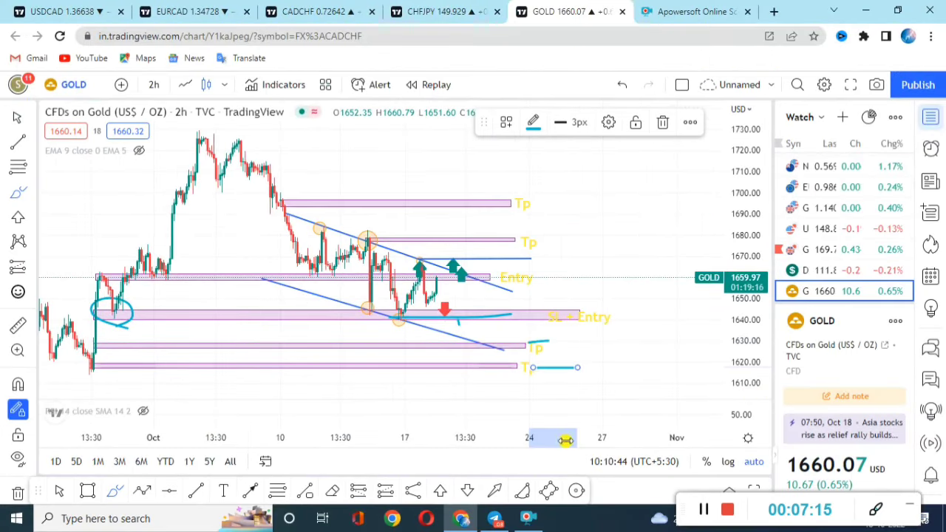
Step: Open the CADCHF chart, reset its view and pan to later dates
click(441, 11)
click(336, 8)
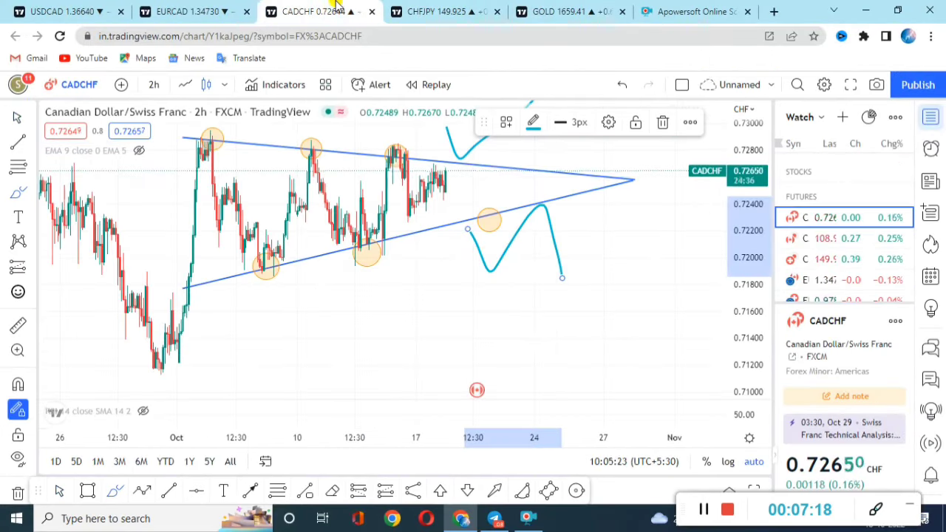
scroll(473, 271, down, 3)
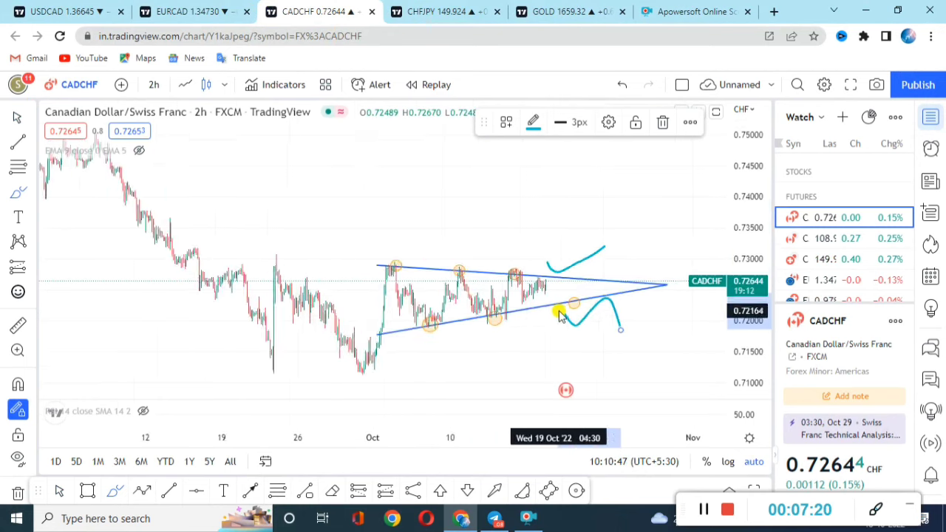
scroll(559, 315, up, 3)
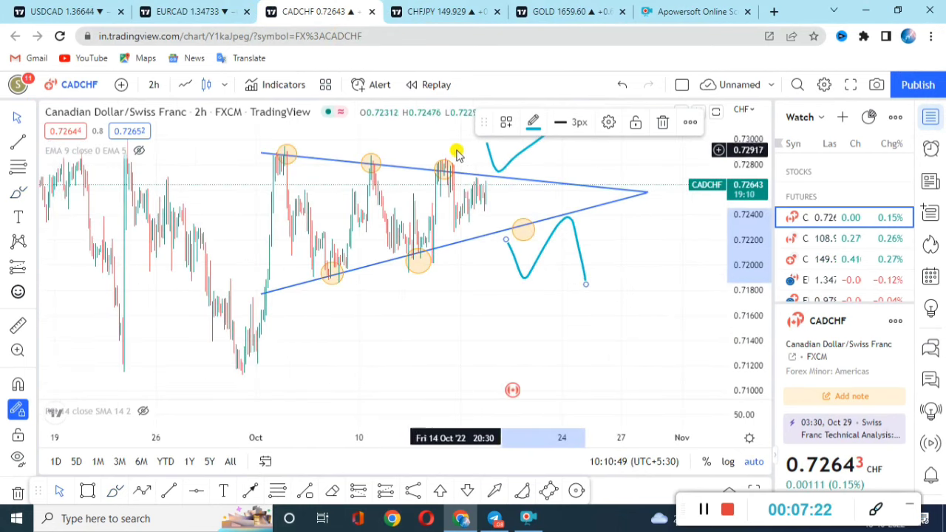
right_click(466, 125)
click(501, 134)
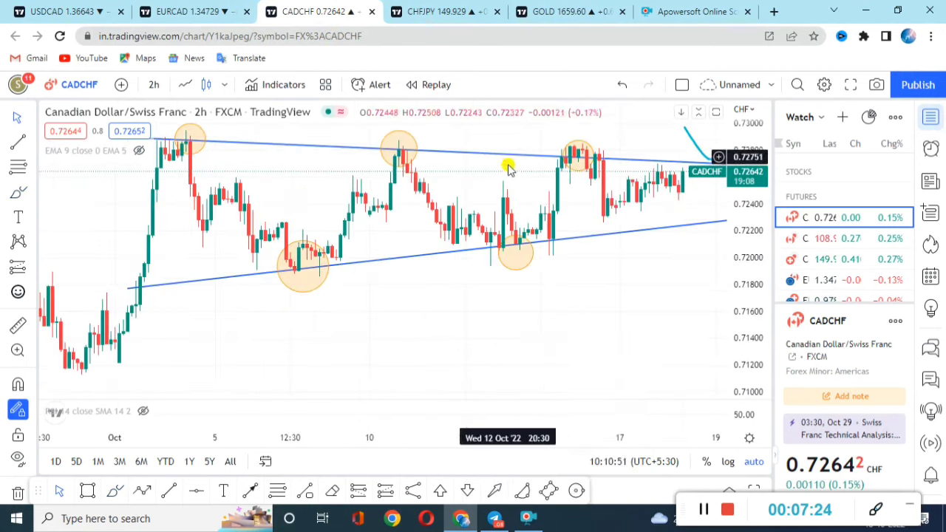
drag(596, 395, 325, 372)
scroll(326, 372, down, 4)
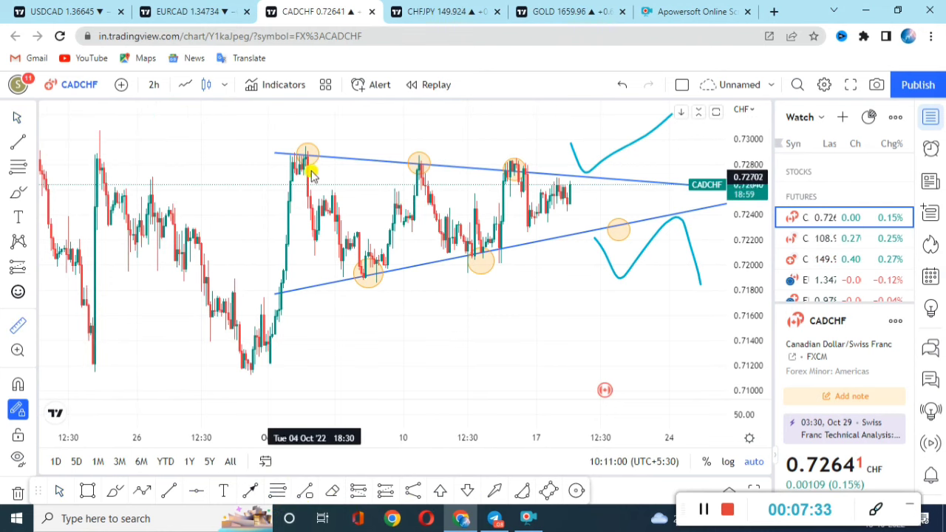
Step: Measure the price drop from the first peak, then clear the measurement and reposition the chart
drag(323, 158, 348, 285)
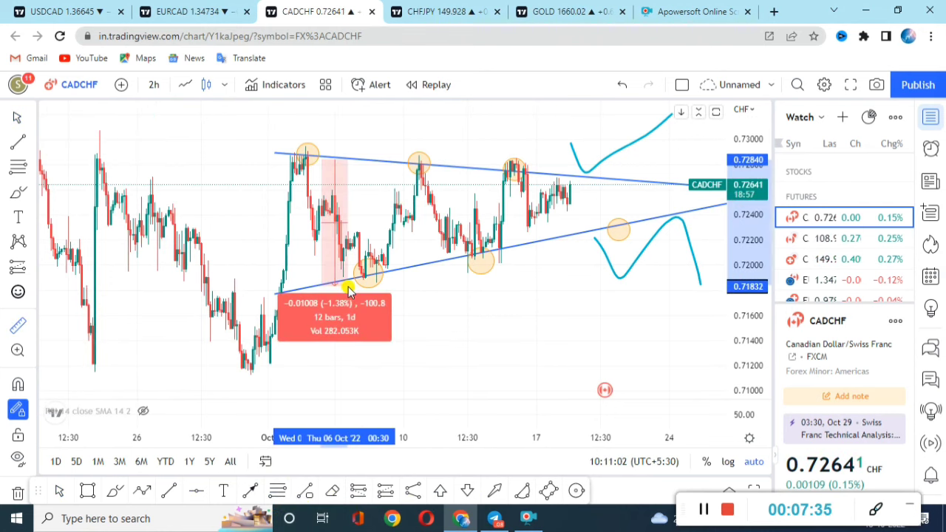
click(510, 342)
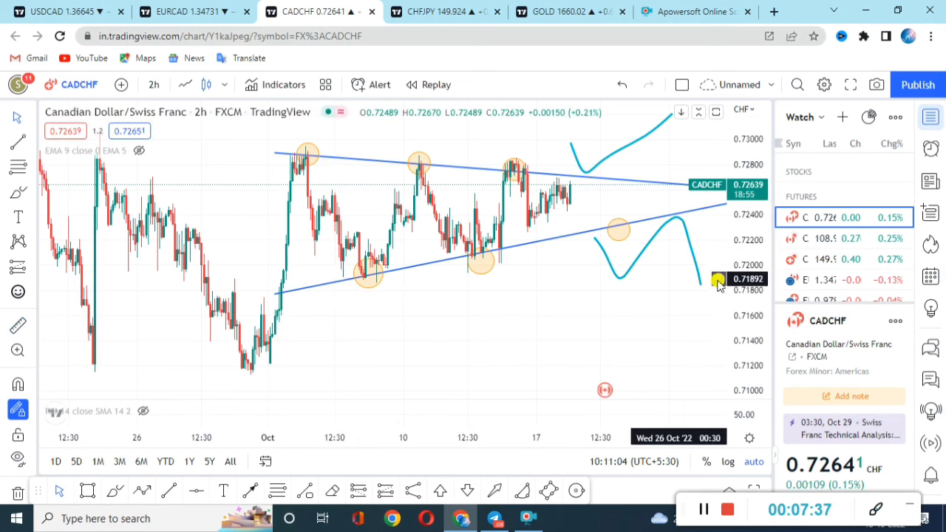
drag(659, 309, 517, 311)
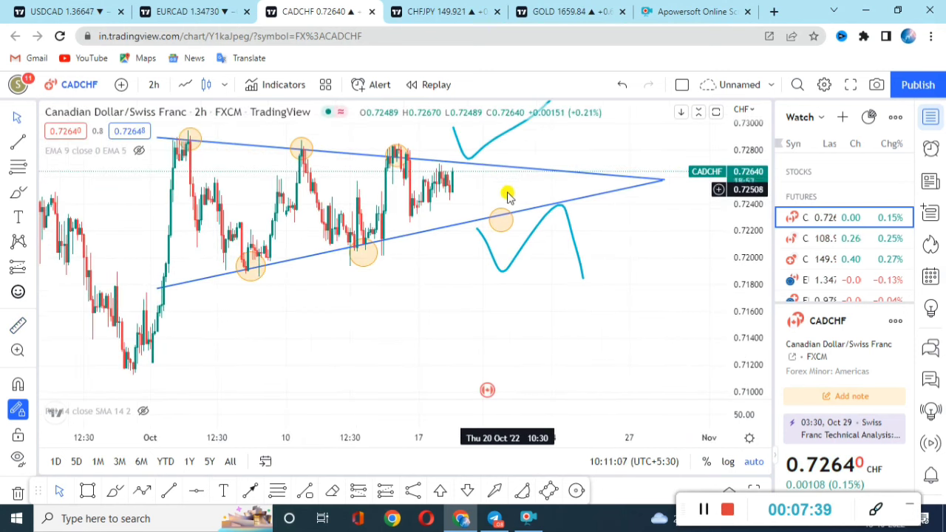
drag(493, 194, 515, 219)
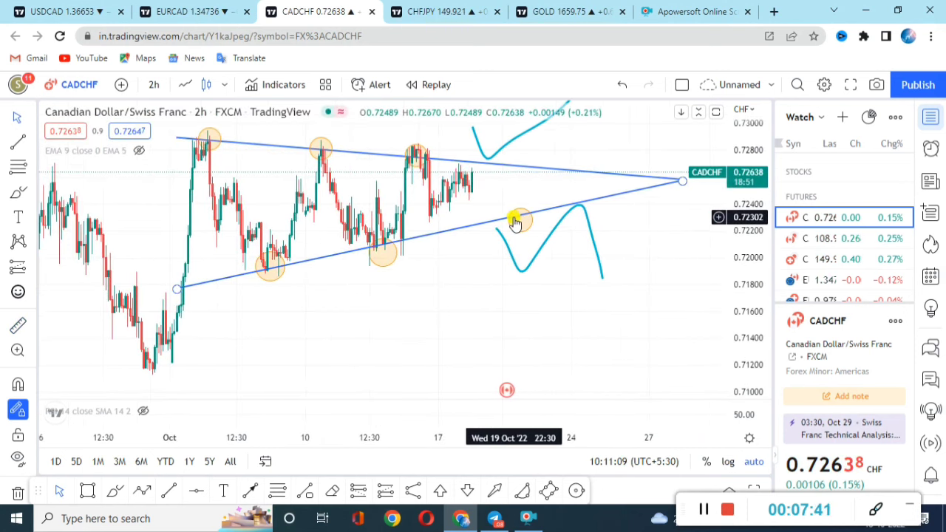
Step: Brush cyan curves from the latest candles down to the lower trendline and up above the triangle
click(116, 491)
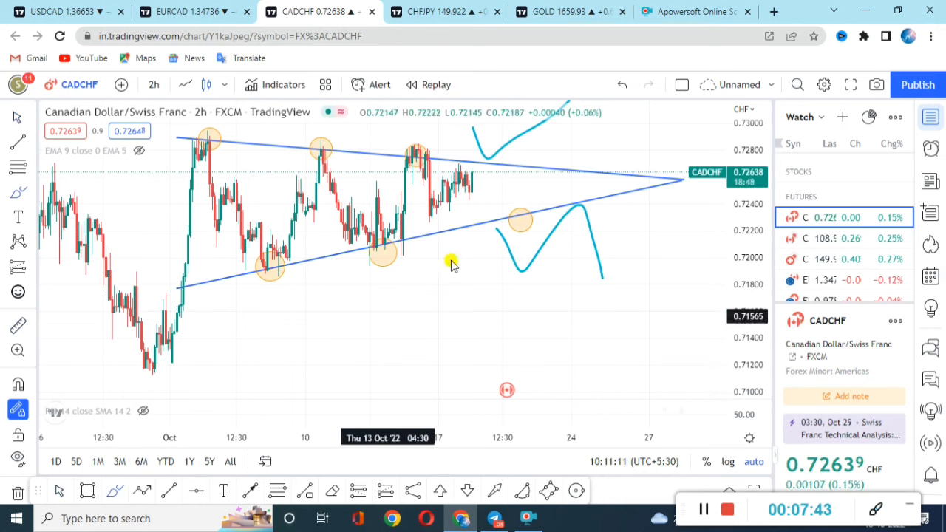
drag(470, 171, 511, 224)
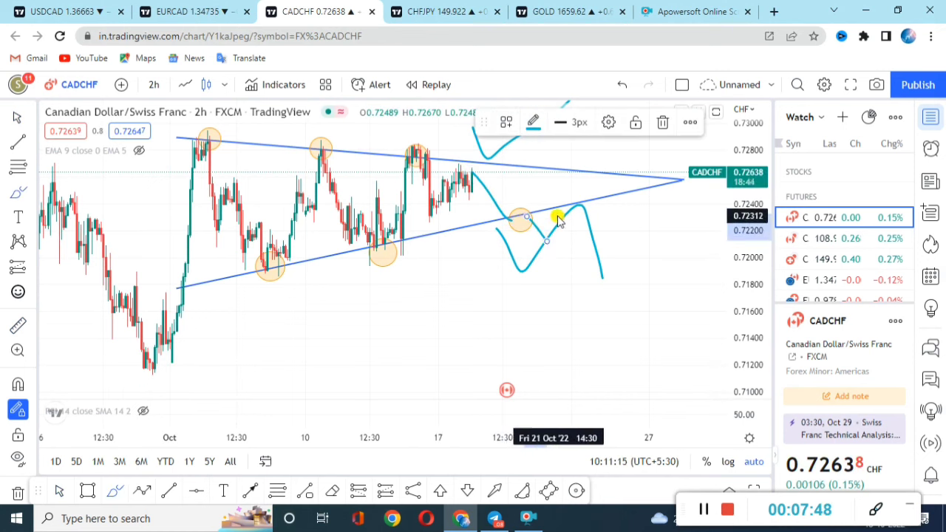
drag(551, 171, 595, 157)
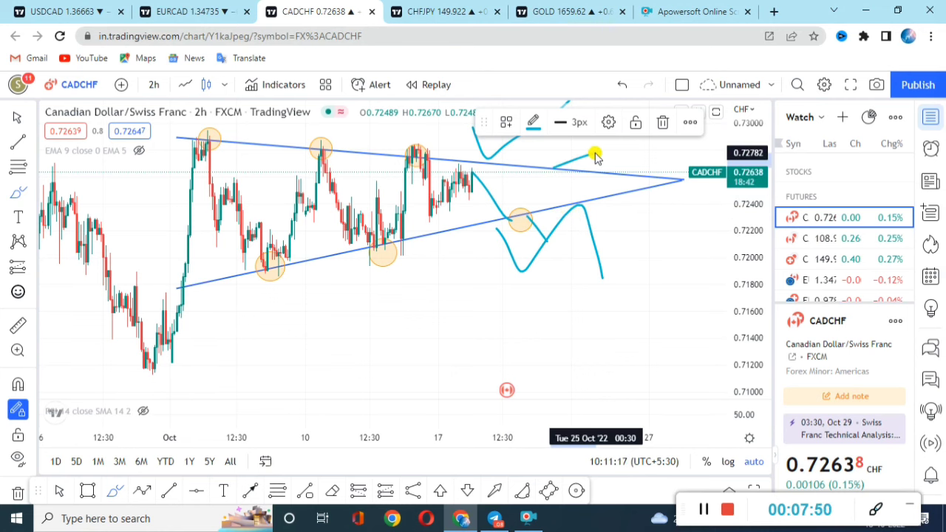
scroll(564, 177, down, 3)
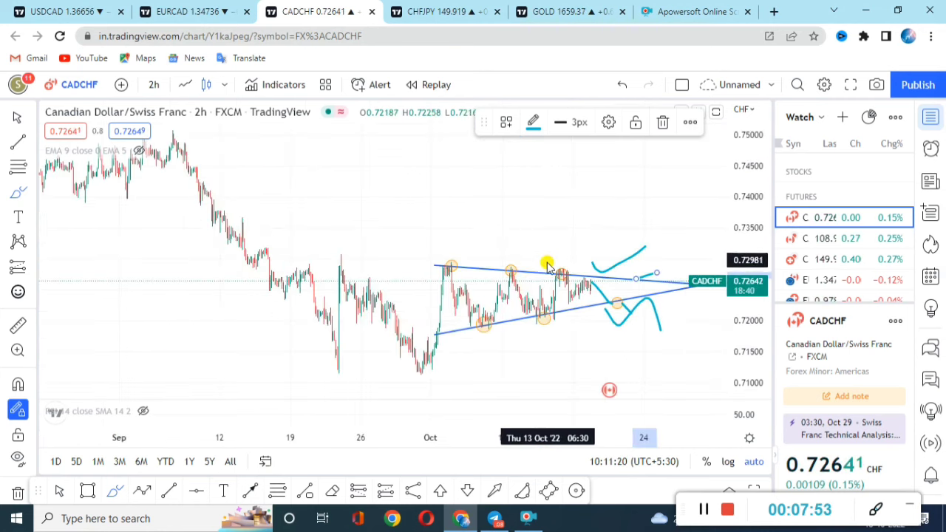
scroll(549, 260, up, 2)
Step: Pass through the USDCAD tab, return to EURCAD and zoom out to show its channel and levels
click(194, 8)
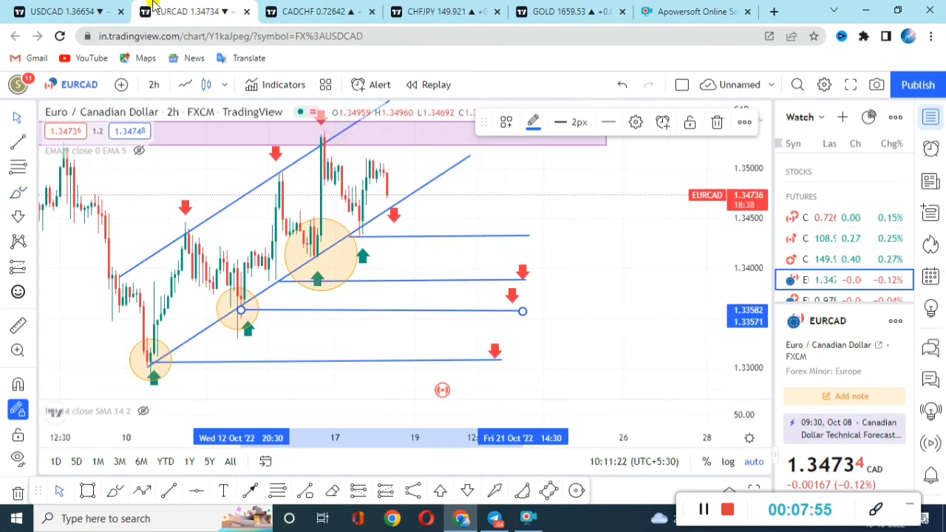
click(56, 8)
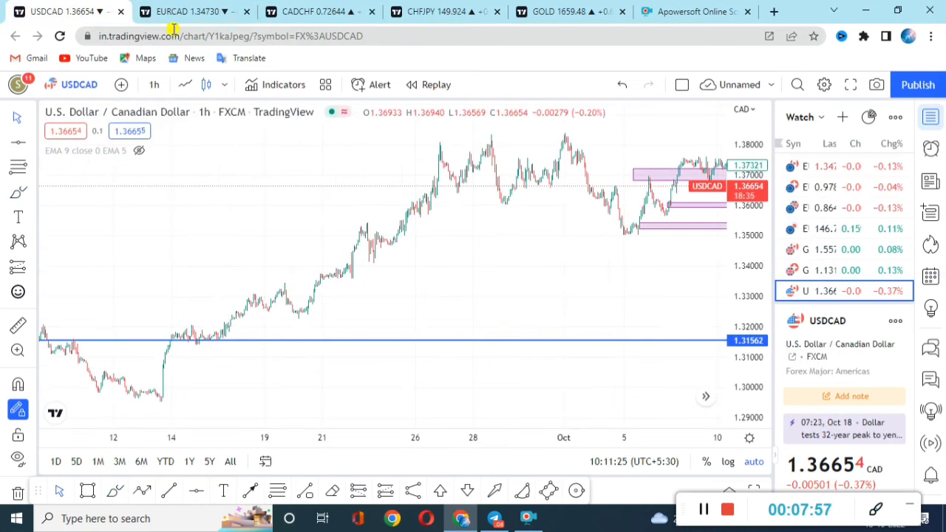
scroll(530, 194, up, 1)
scroll(503, 226, up, 2)
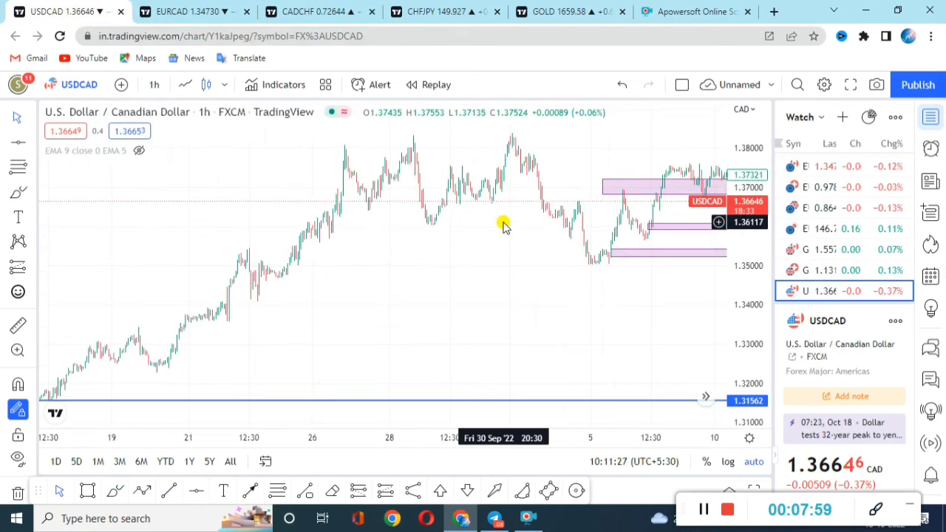
click(194, 11)
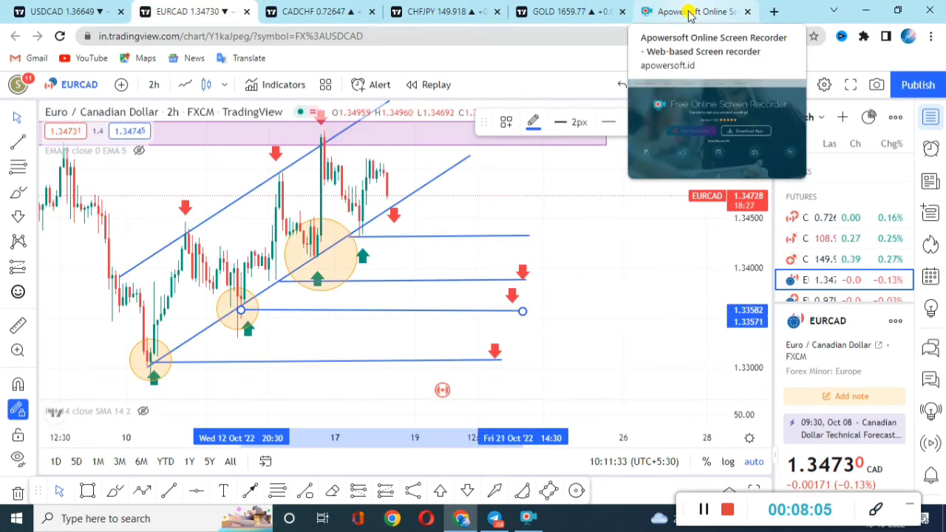
scroll(650, 234, down, 3)
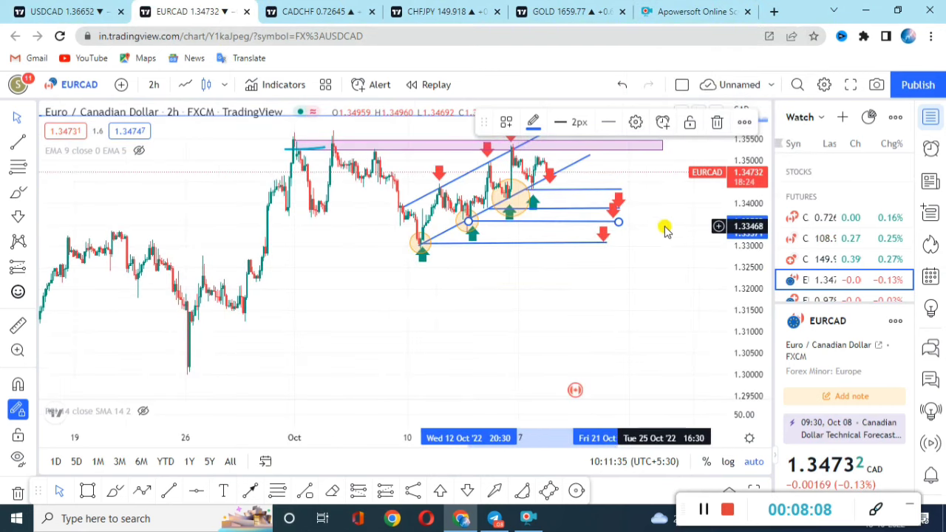